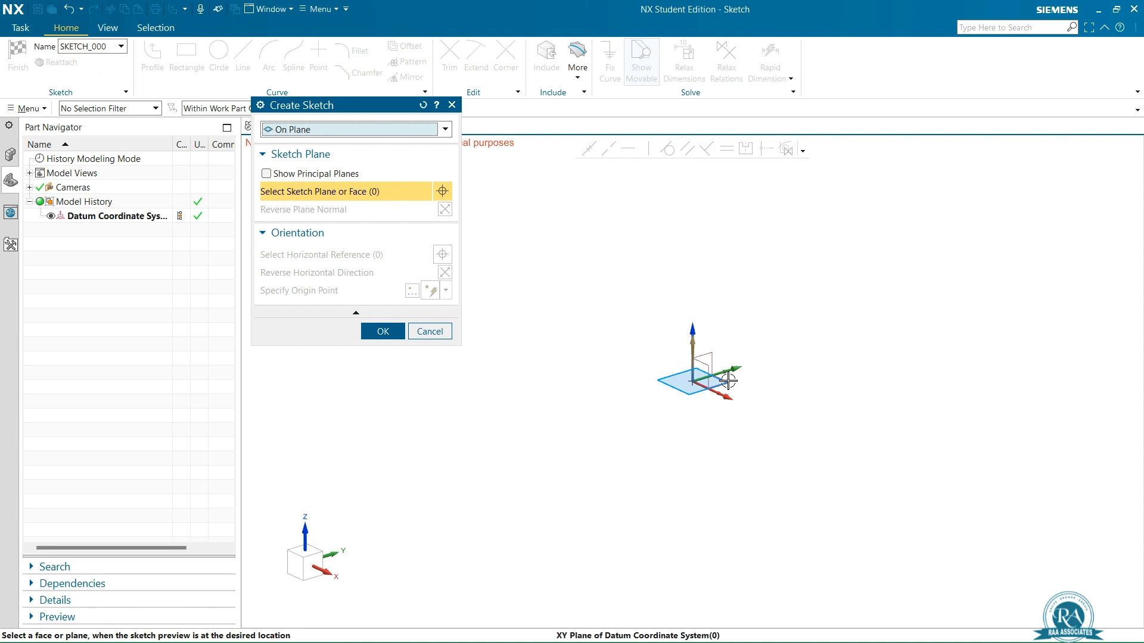
# - Start a sketch on the XY plane and draw a 40 mm diameter circle centred on the origin
pyautogui.click(730, 383)
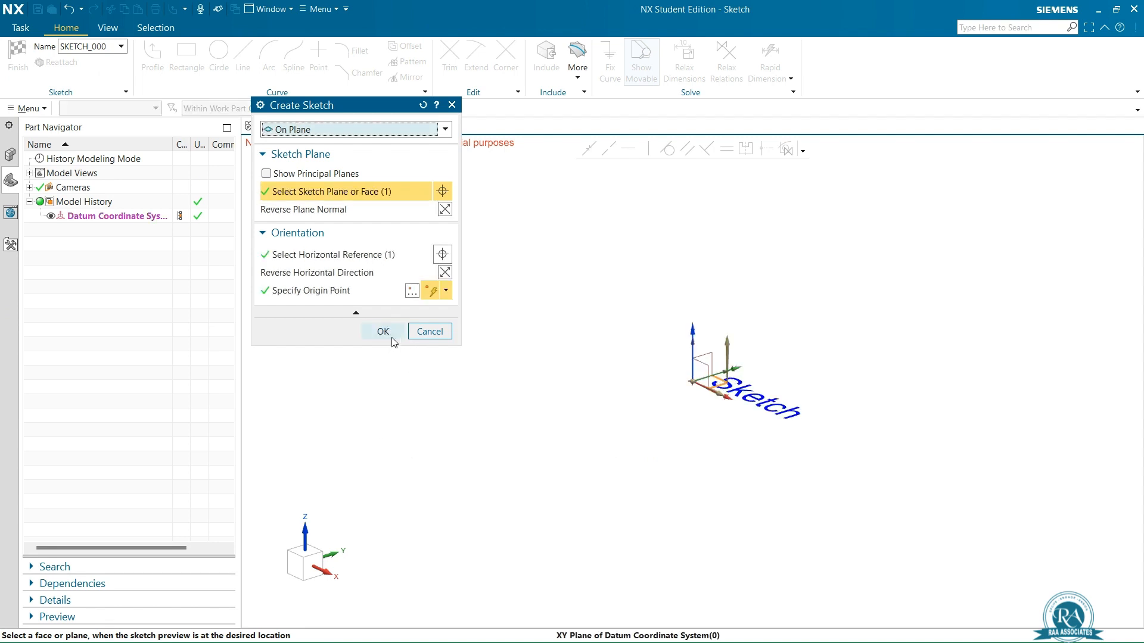
pyautogui.click(384, 332)
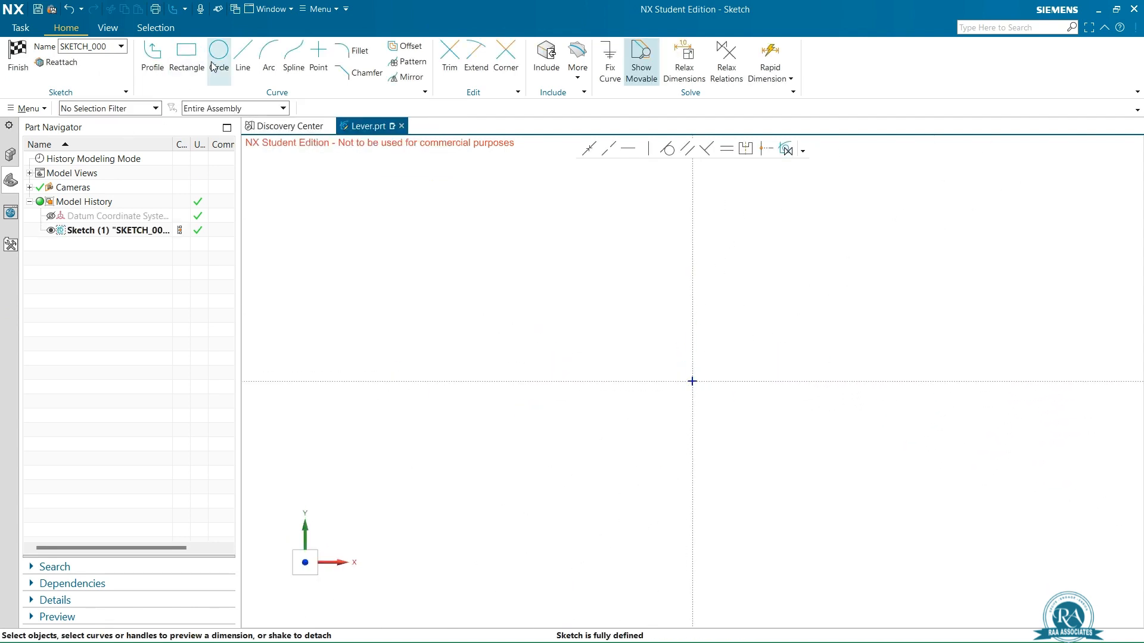
pyautogui.click(220, 53)
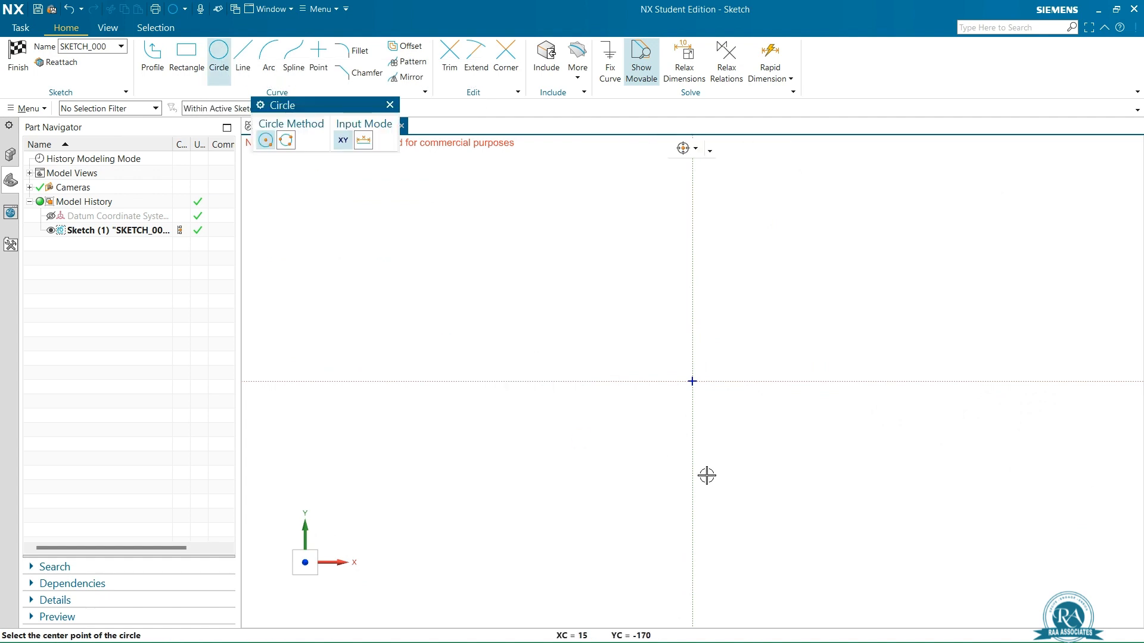
pyautogui.click(693, 382)
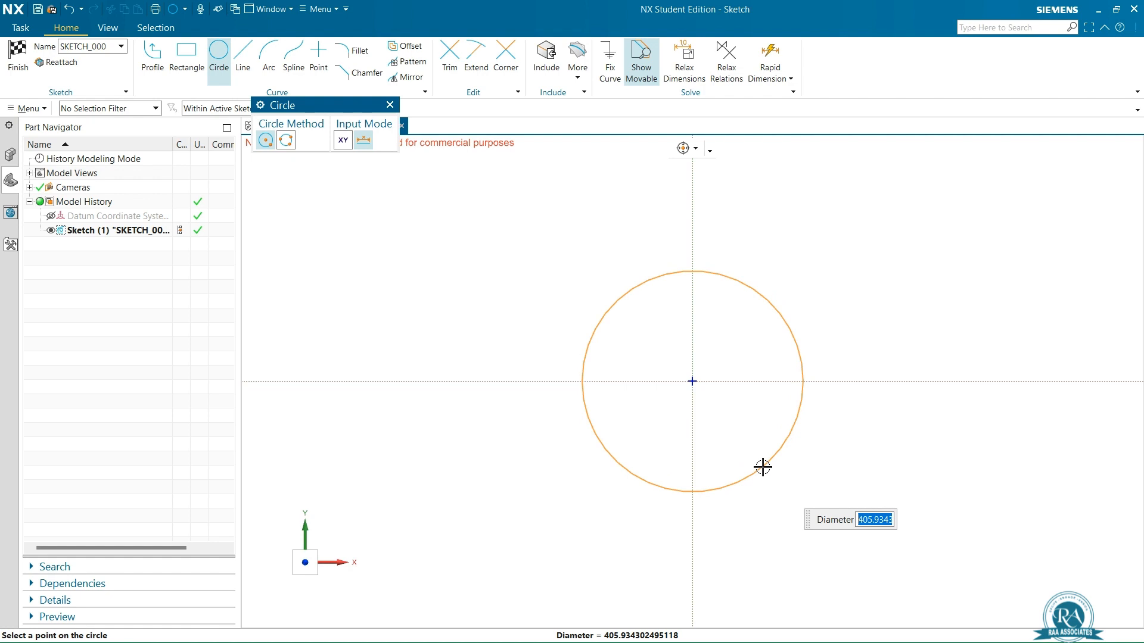
pyautogui.write('40')
pyautogui.press('Return')
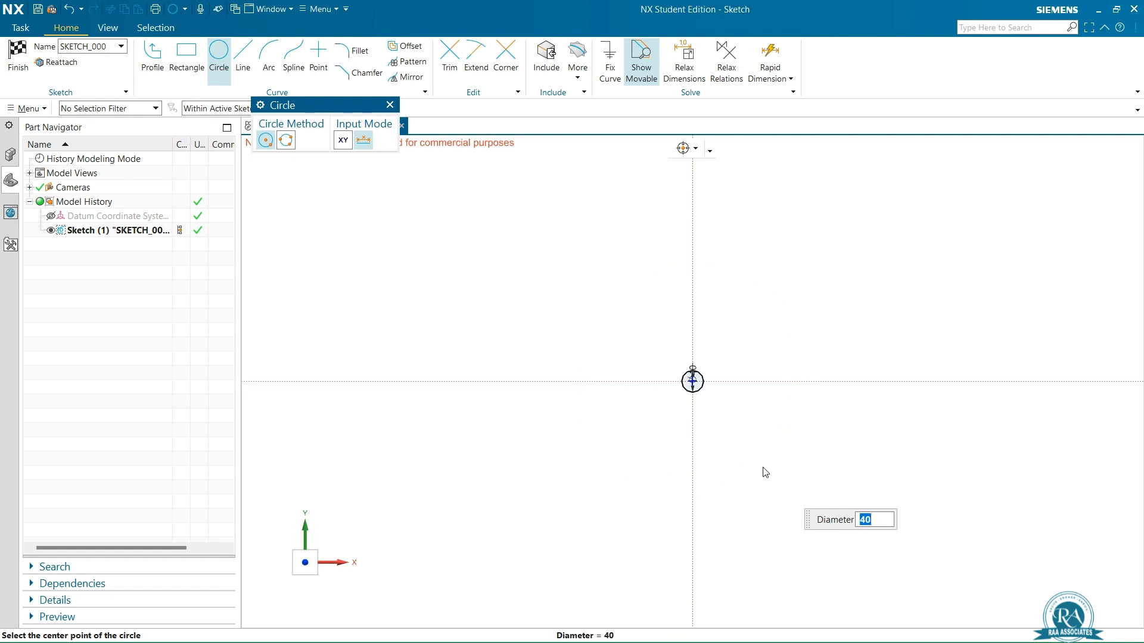
pyautogui.press('Escape')
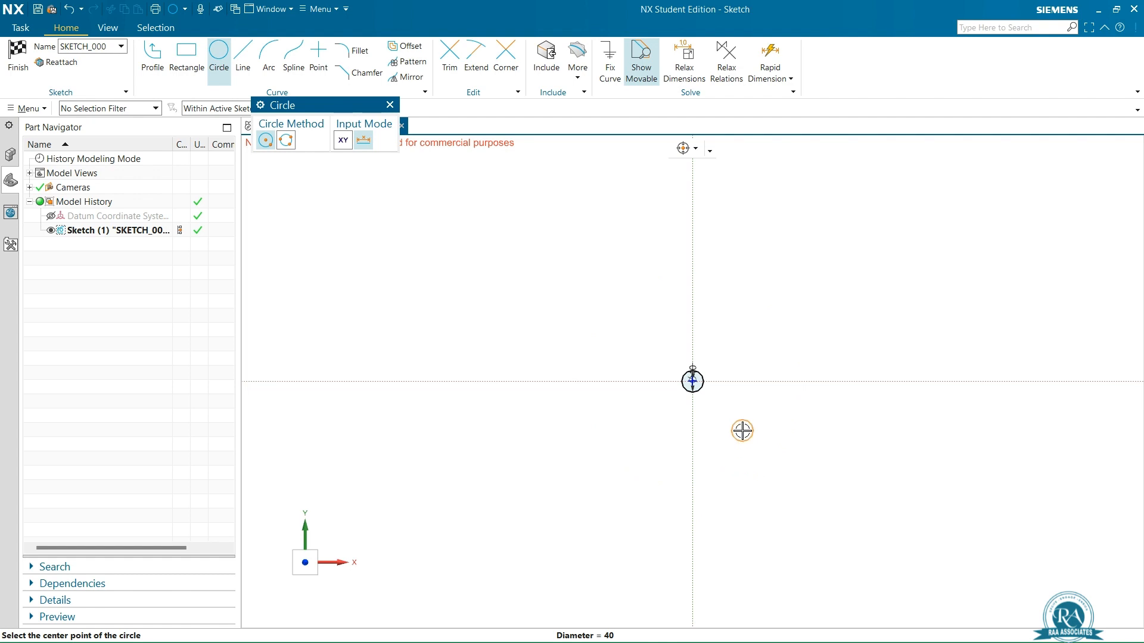
pyautogui.press('Escape')
# - Move the 40 mm diameter dimension clear of the circle, up and to its right
pyautogui.scroll(3, 739, 433)
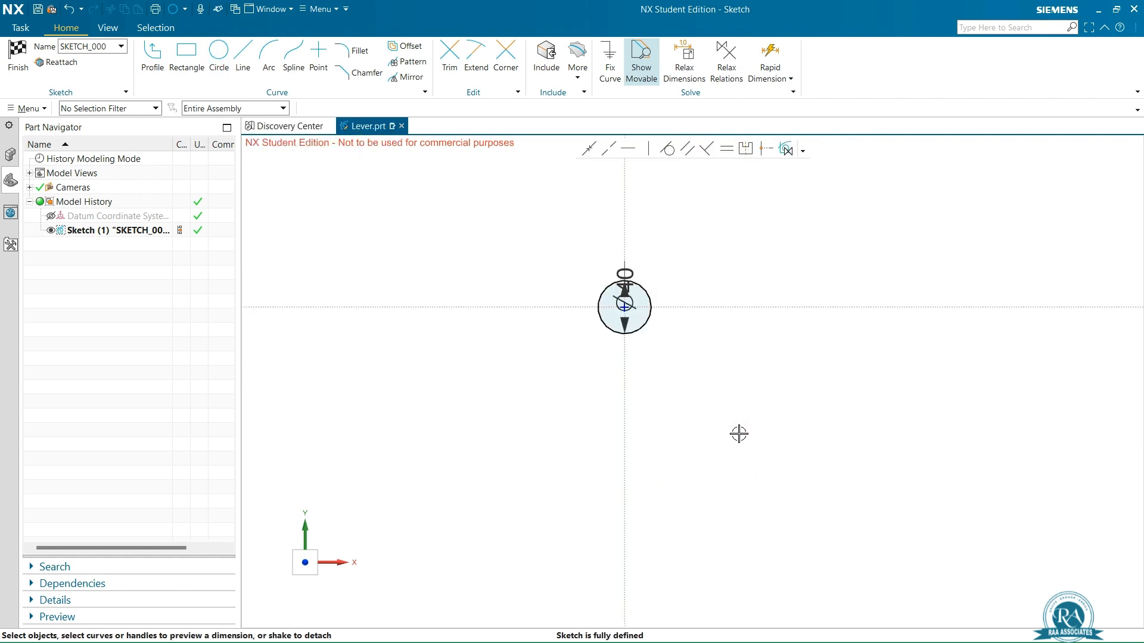
pyautogui.scroll(-2, 602, 236)
pyautogui.moveTo(597, 239); pyautogui.dragTo(722, 206)
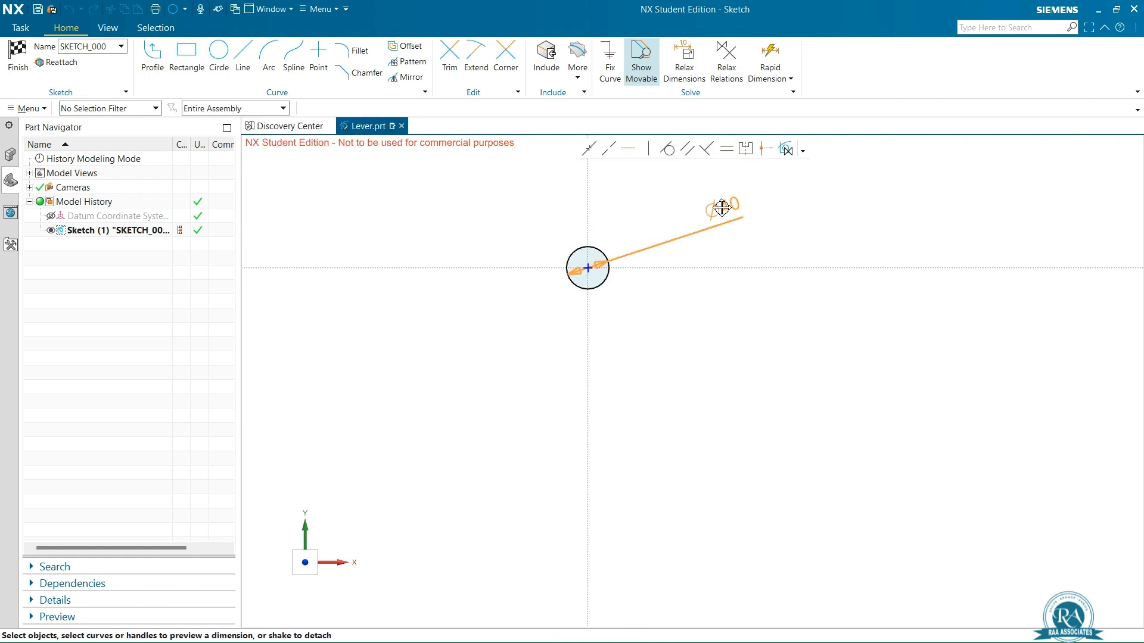
# - Draw a concentric 18 mm diameter circle at the origin and finish the sketch
pyautogui.scroll(4, 600, 212)
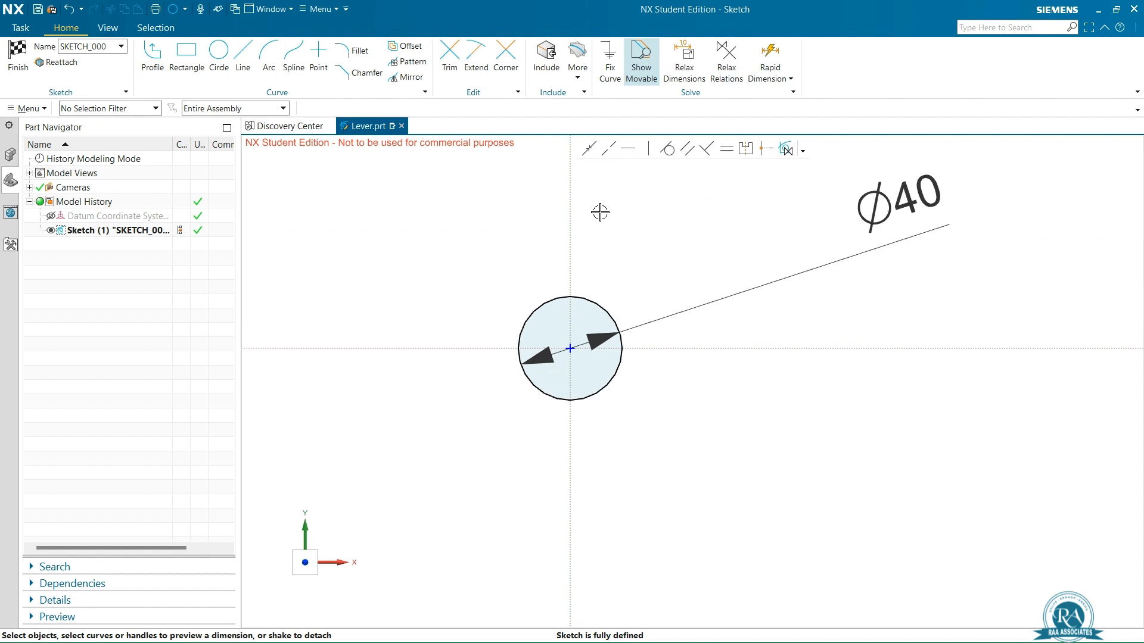
pyautogui.click(219, 53)
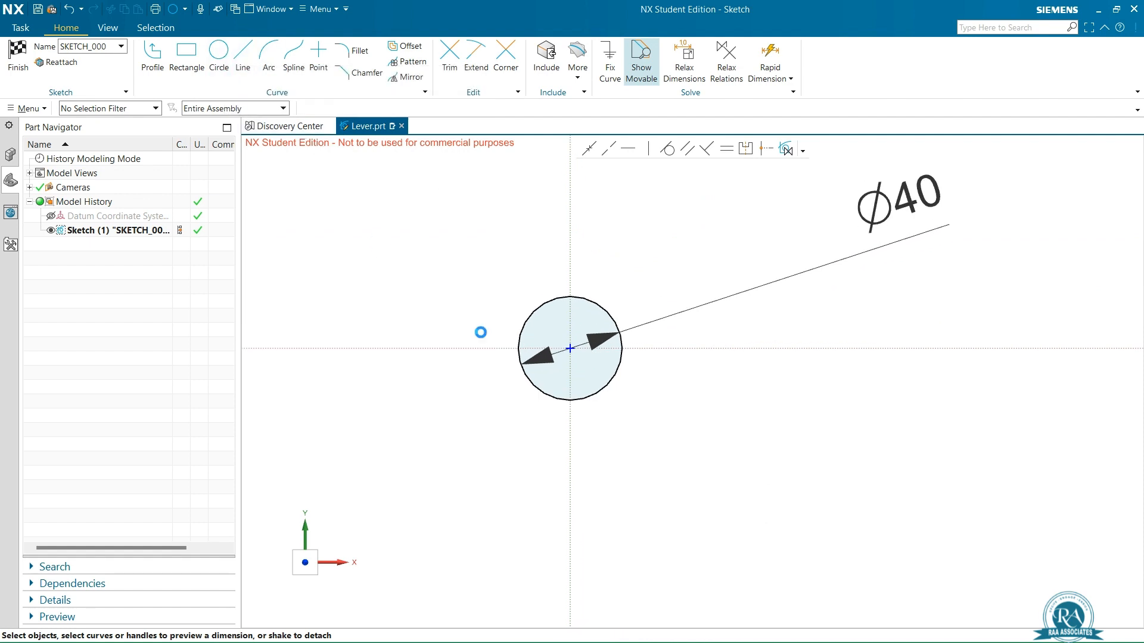
pyautogui.click(569, 348)
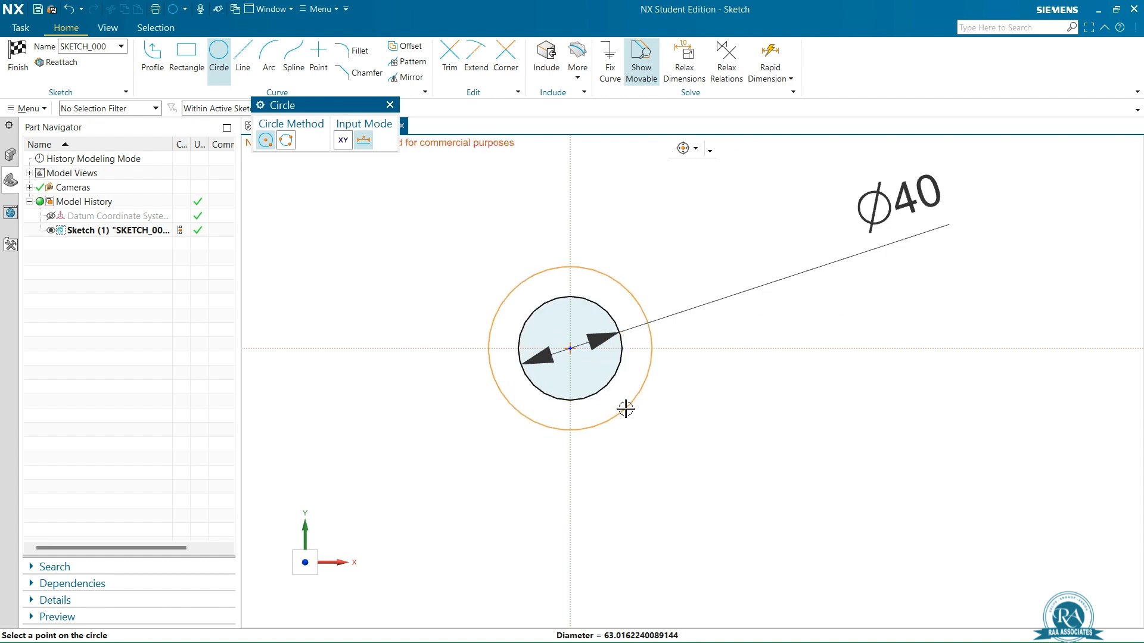
pyautogui.moveTo(625, 408)
pyautogui.write('1')
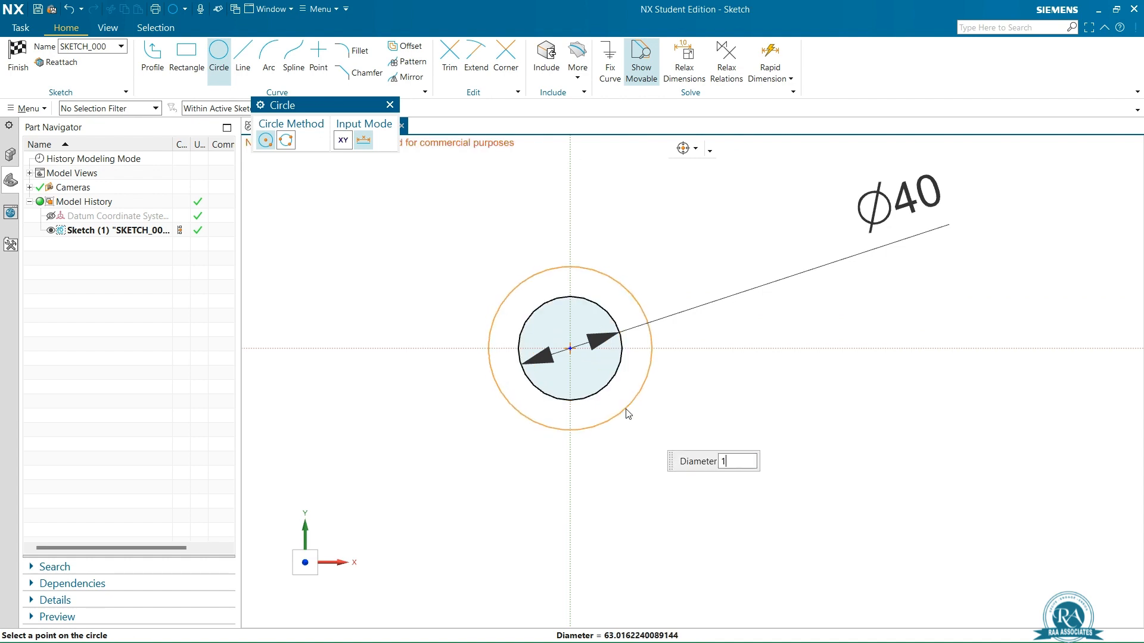
pyautogui.write('8')
pyautogui.press('Return')
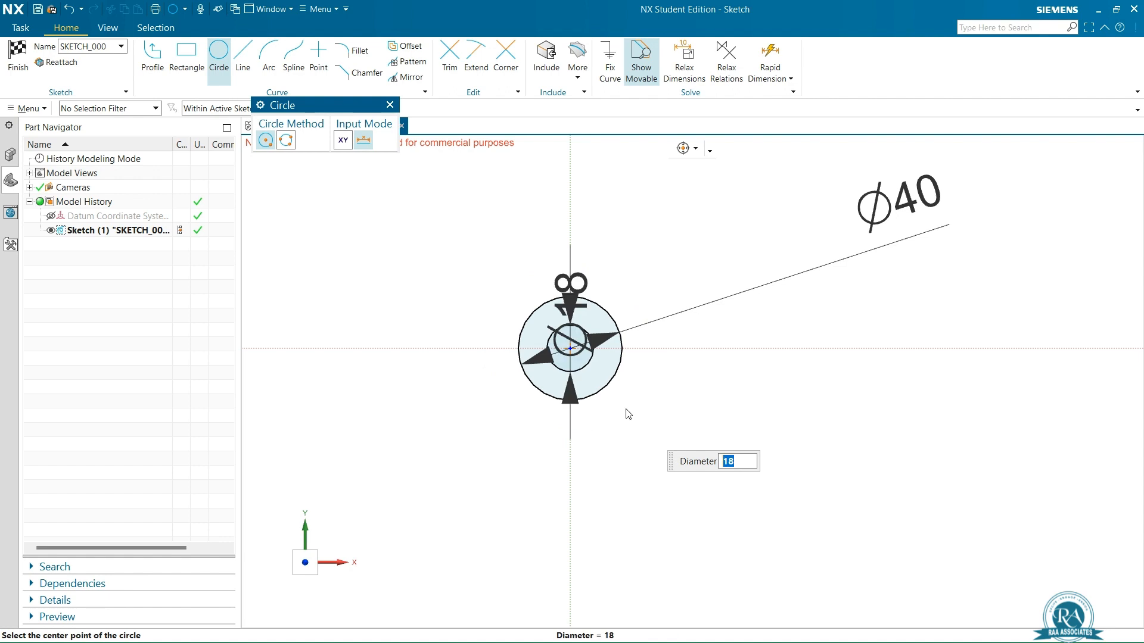
pyautogui.press('Escape')
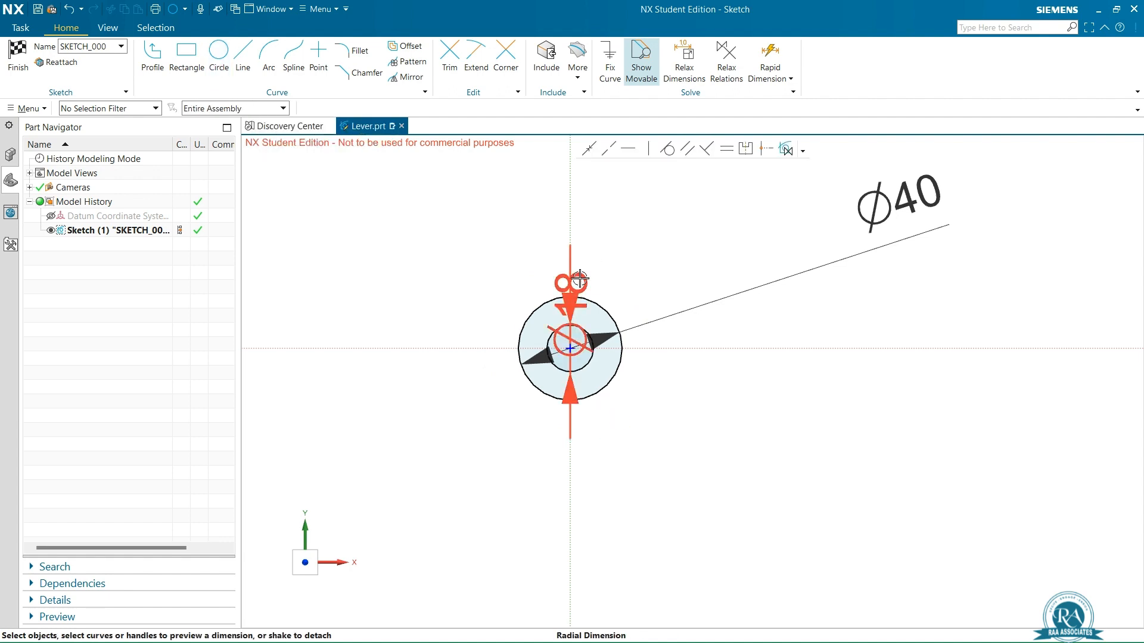
pyautogui.rightClick(734, 416)
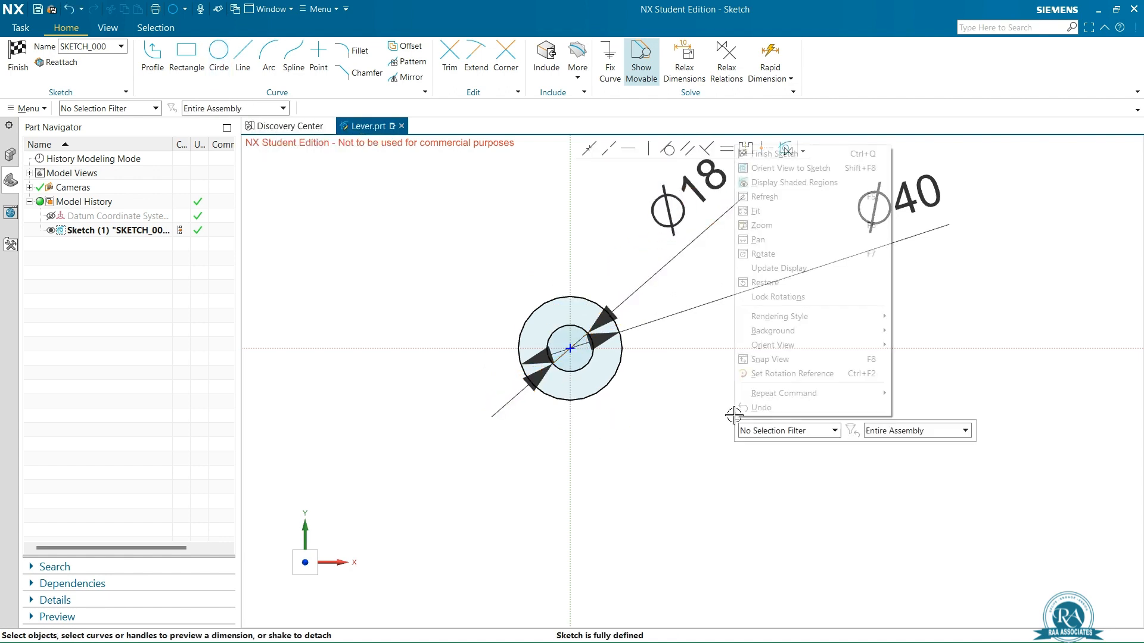
pyautogui.click(827, 155)
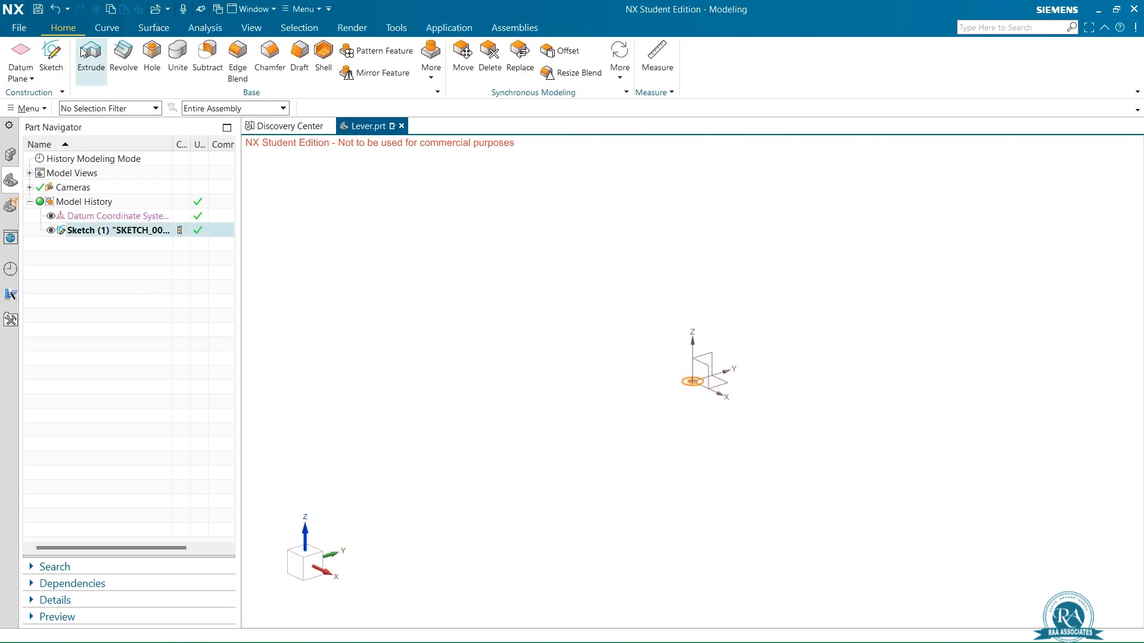
# - Extrude the two concentric circles as a ring using a symmetric value with a 20 mm distance
pyautogui.click(93, 54)
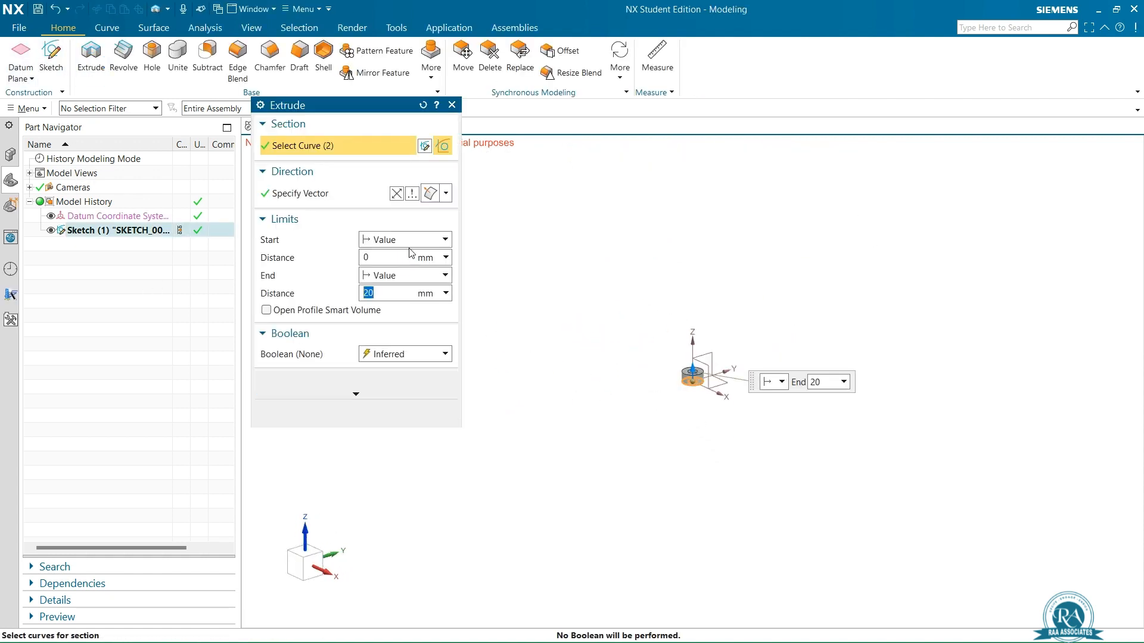
pyautogui.click(405, 240)
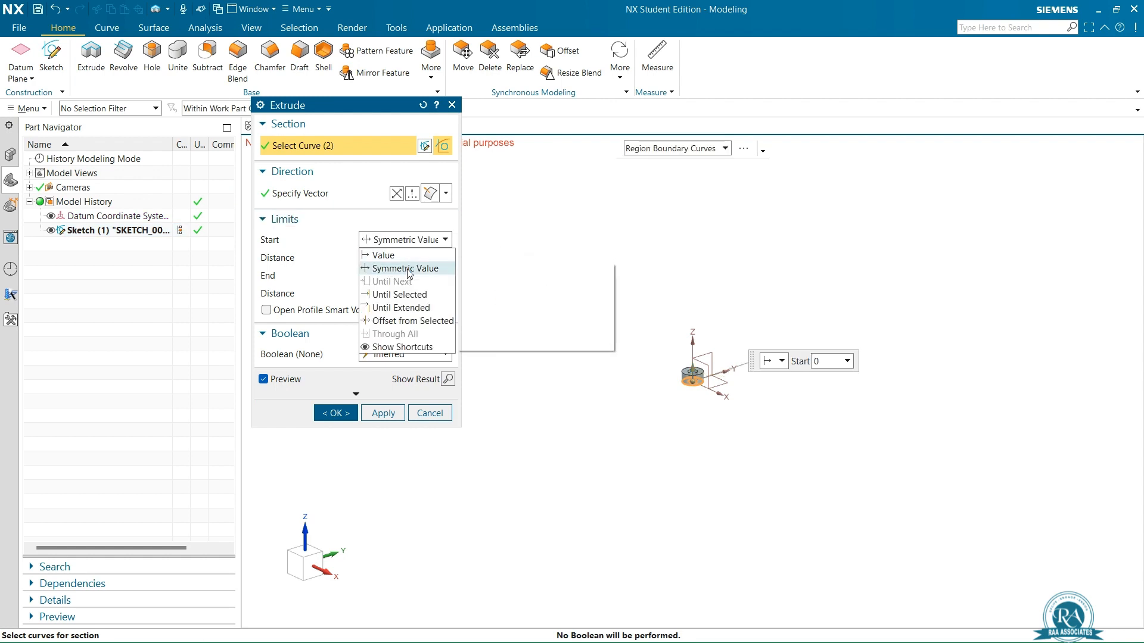
pyautogui.click(409, 267)
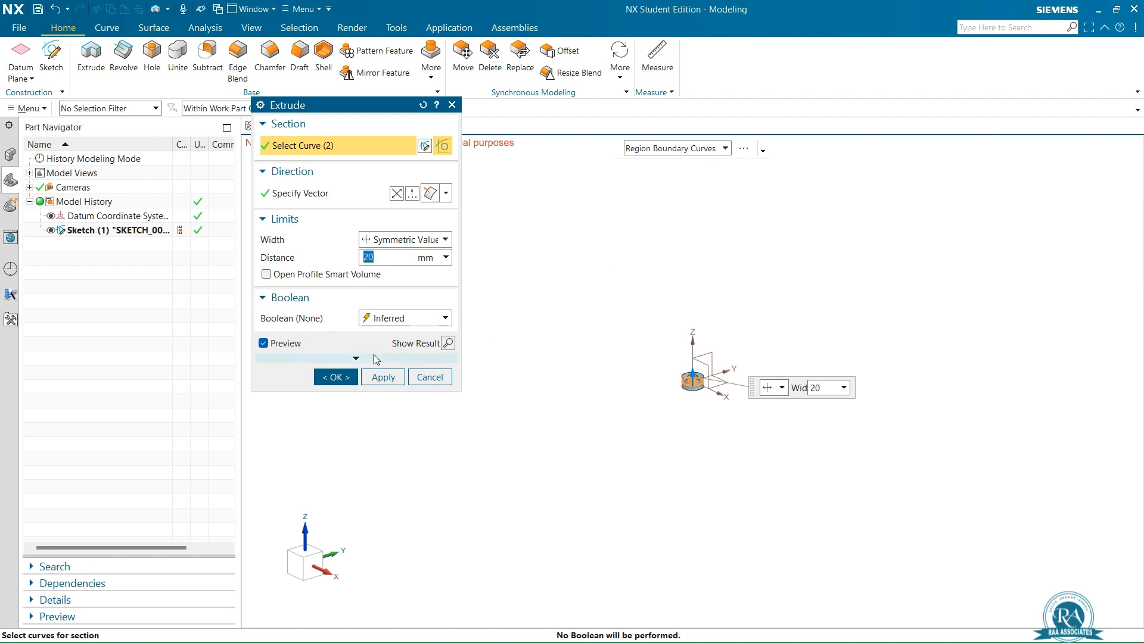
pyautogui.click(334, 378)
pyautogui.scroll(5, 678, 366)
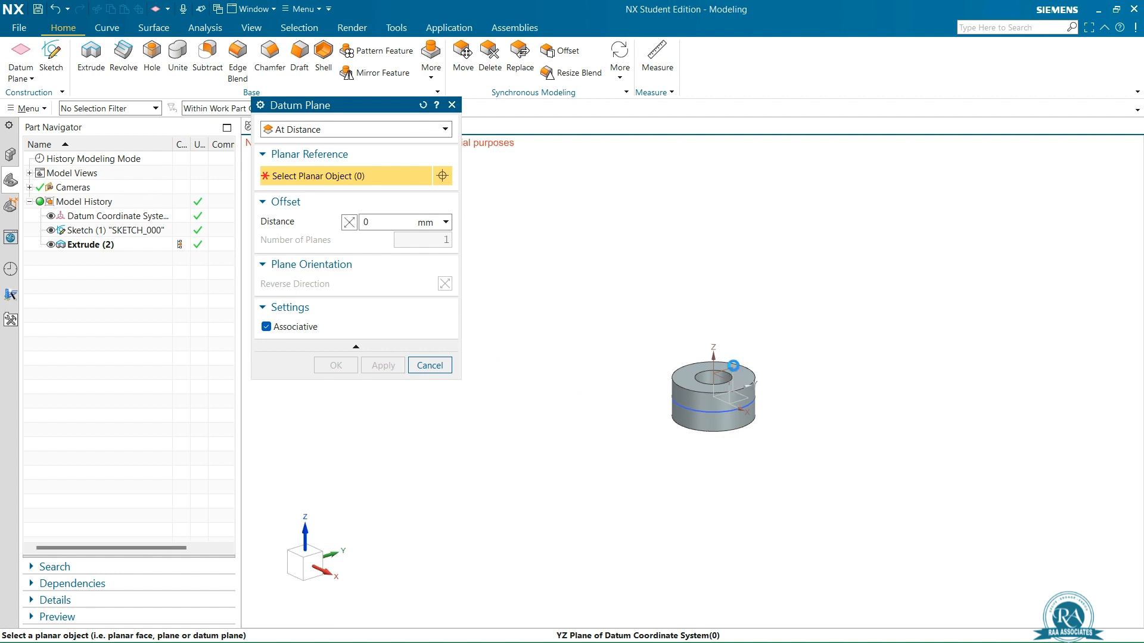
# - Create an associative datum plane offset 68 mm along X from the YZ plane
pyautogui.click(733, 364)
pyautogui.moveTo(763, 506); pyautogui.dragTo(634, 442, button='middle')
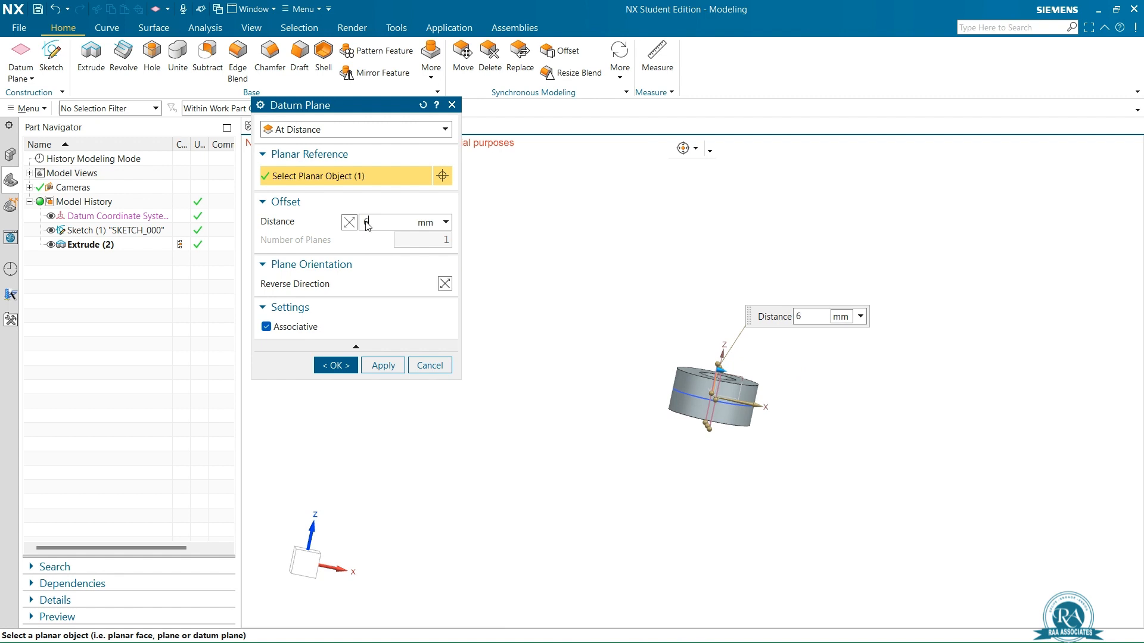
pyautogui.press('Return')
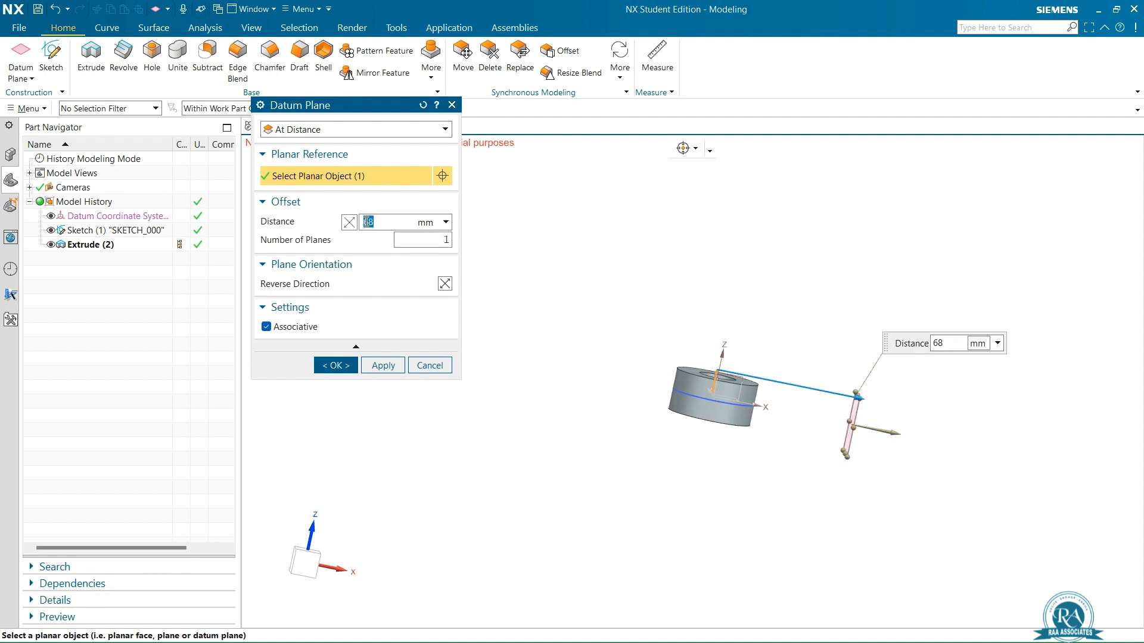
pyautogui.click(336, 366)
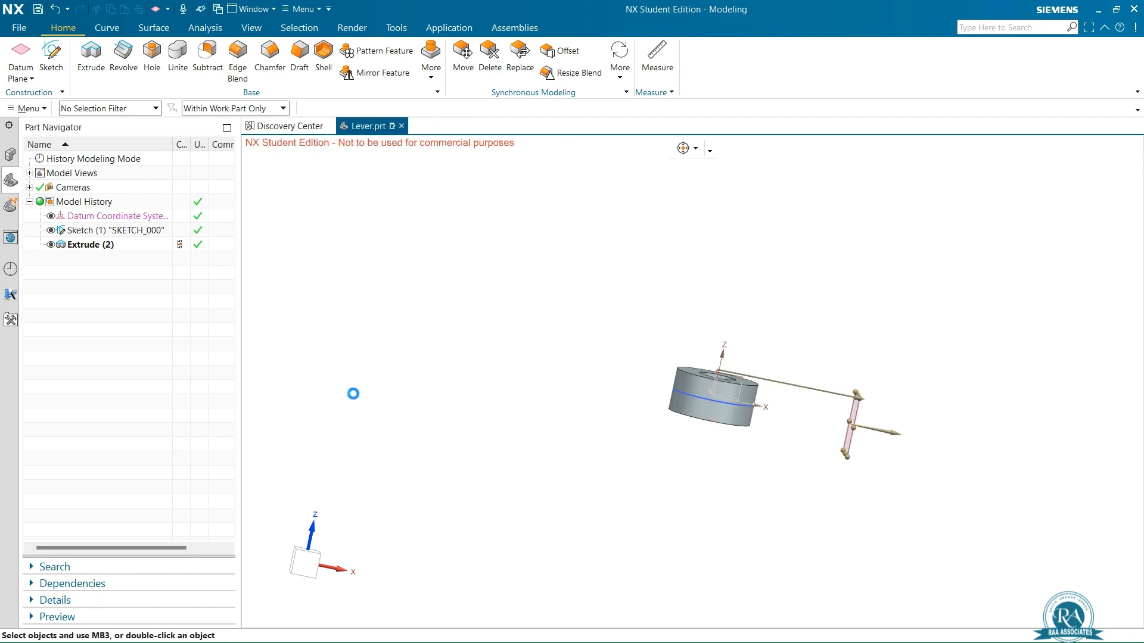
# - Start a new sketch on the offset datum plane beside the ring
pyautogui.moveTo(963, 423); pyautogui.dragTo(933, 424, button='middle')
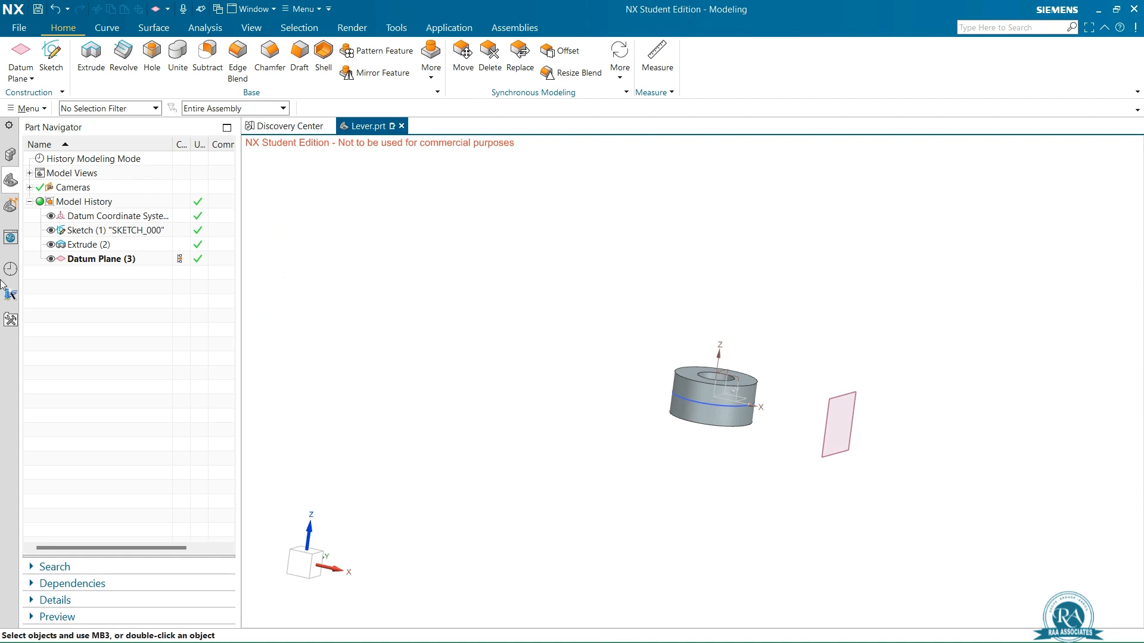
pyautogui.click(51, 53)
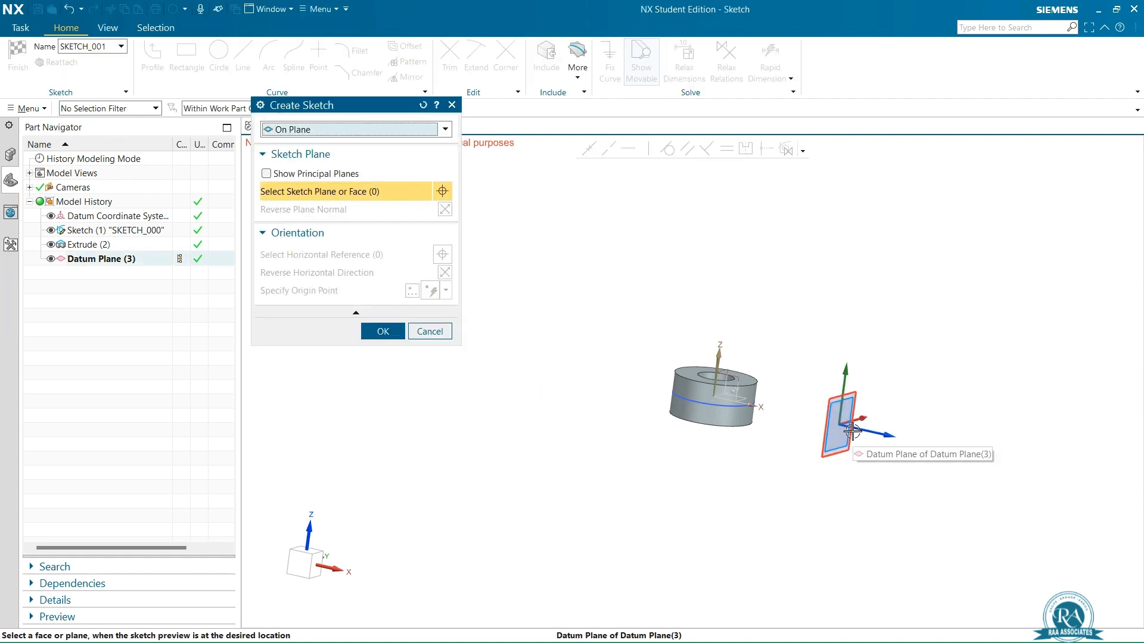
pyautogui.click(850, 429)
pyautogui.click(383, 331)
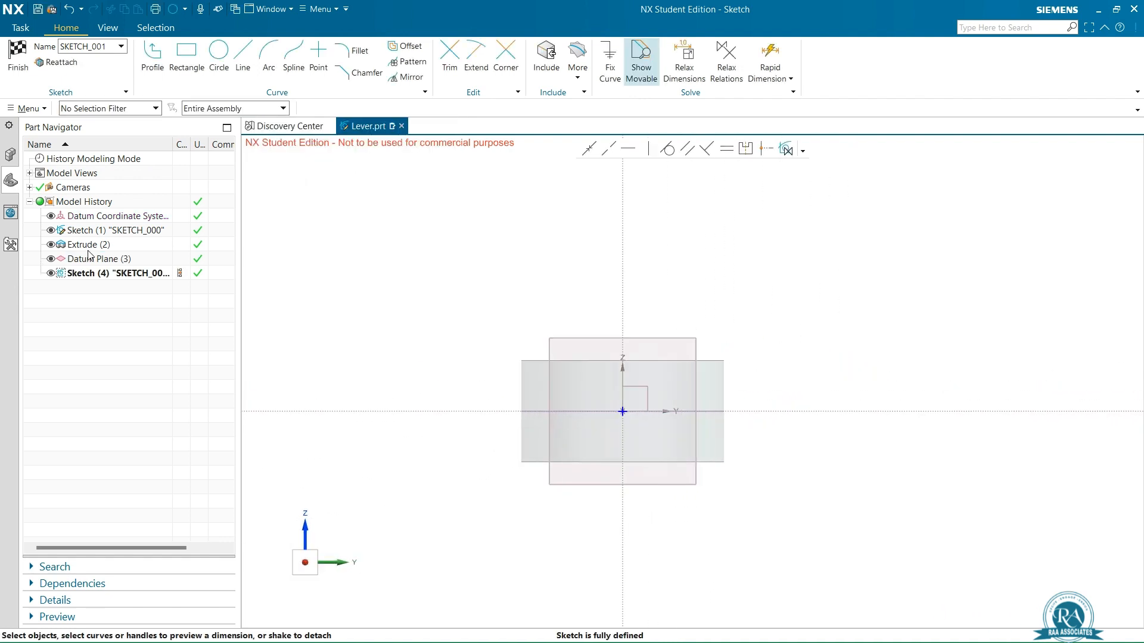
# - Draw a 30 mm diameter circle centred on the sketch origin and finish the sketch
pyautogui.click(219, 57)
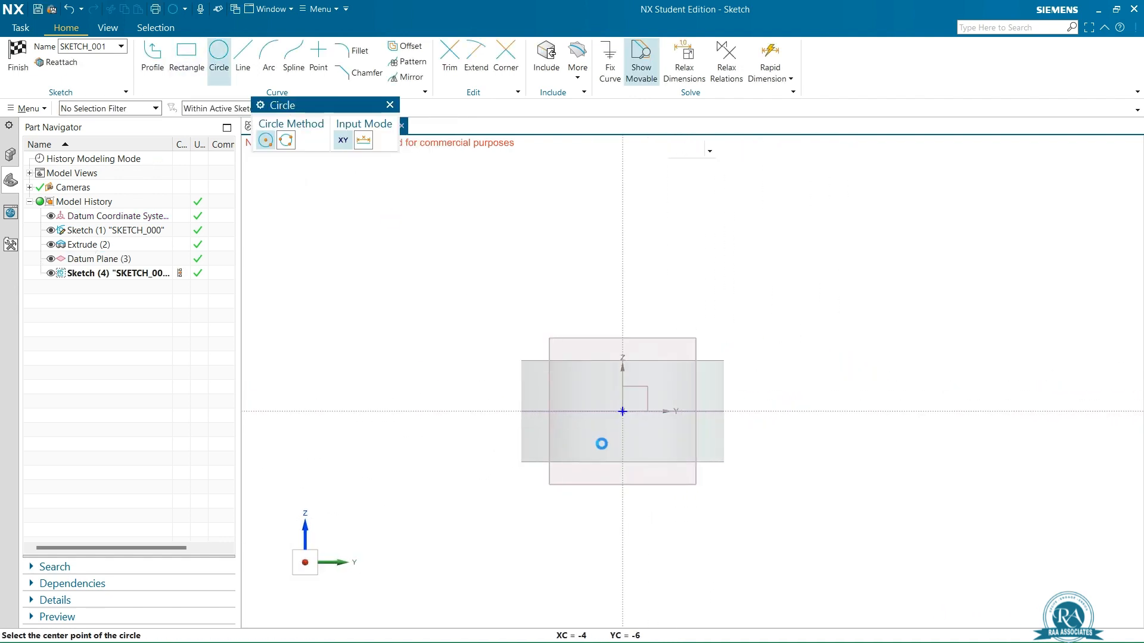
pyautogui.click(622, 412)
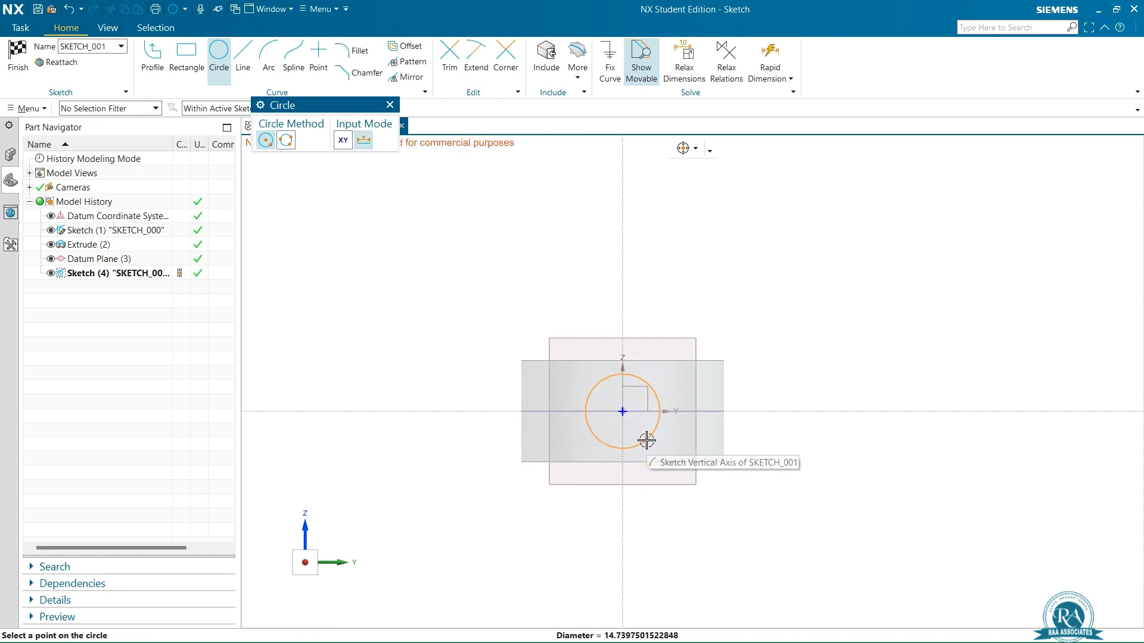
pyautogui.moveTo(646, 440)
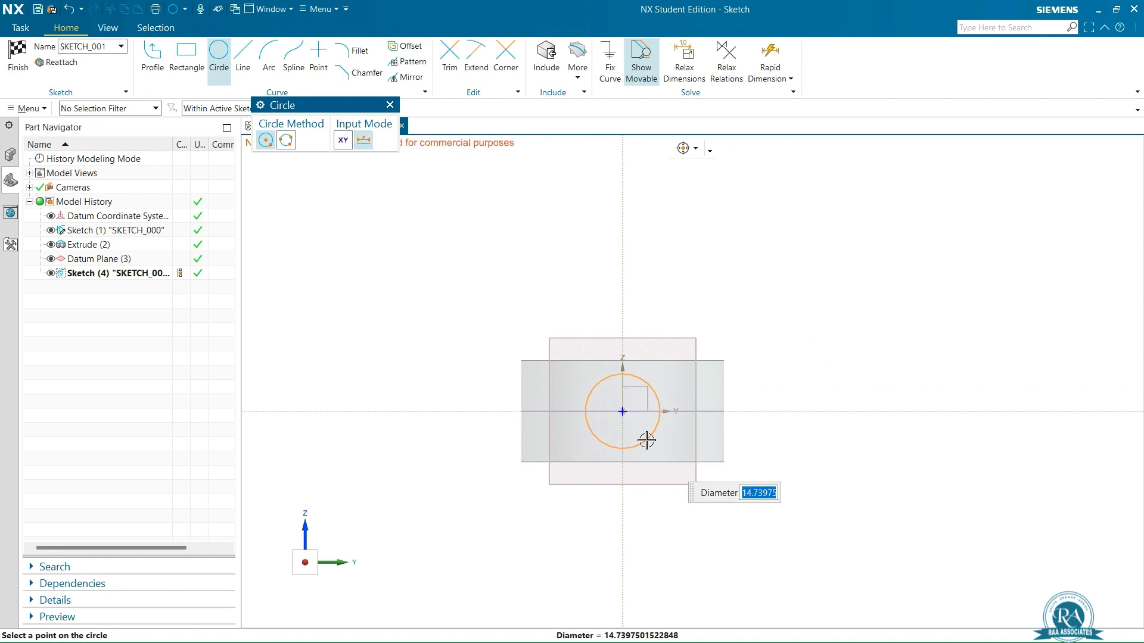
pyautogui.write('30')
pyautogui.press('Return')
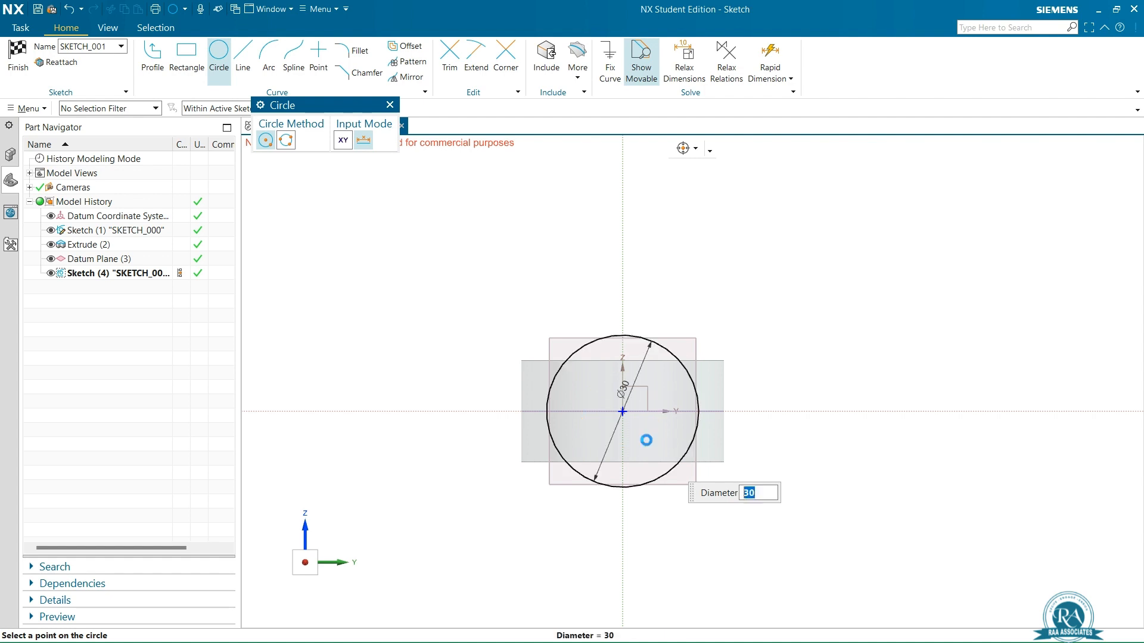
pyautogui.press('Escape')
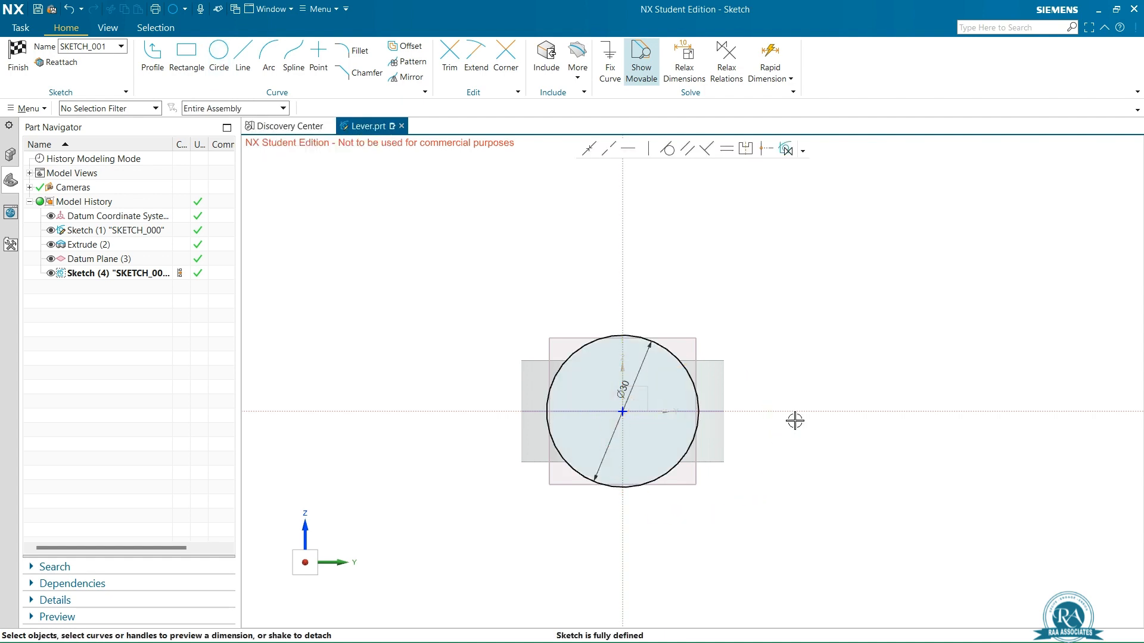
pyautogui.rightClick(787, 302)
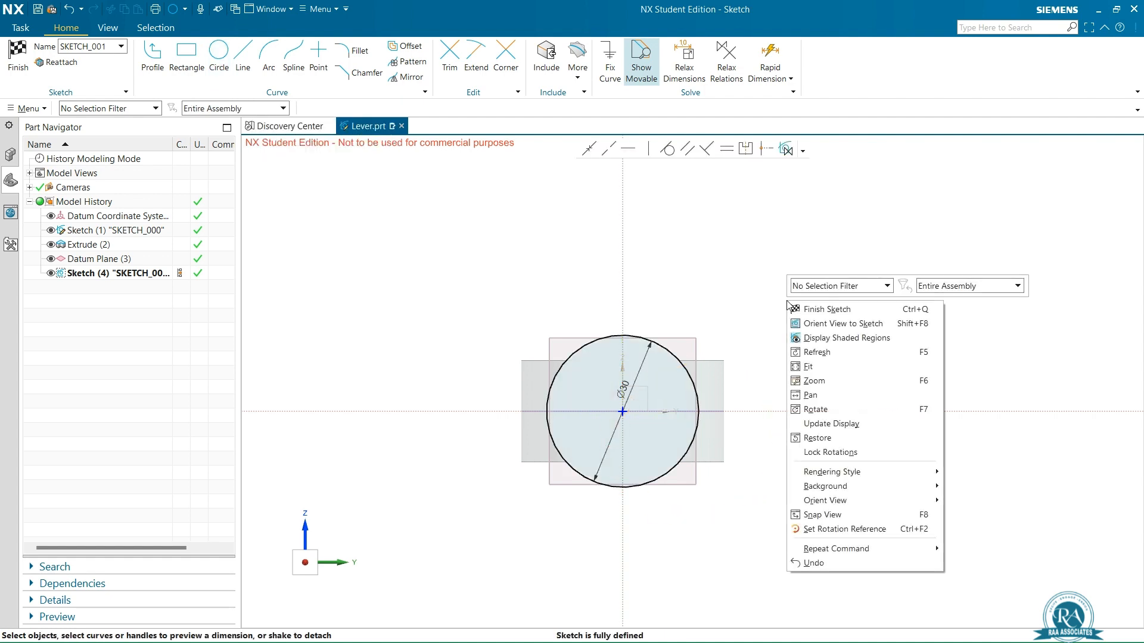
pyautogui.click(845, 314)
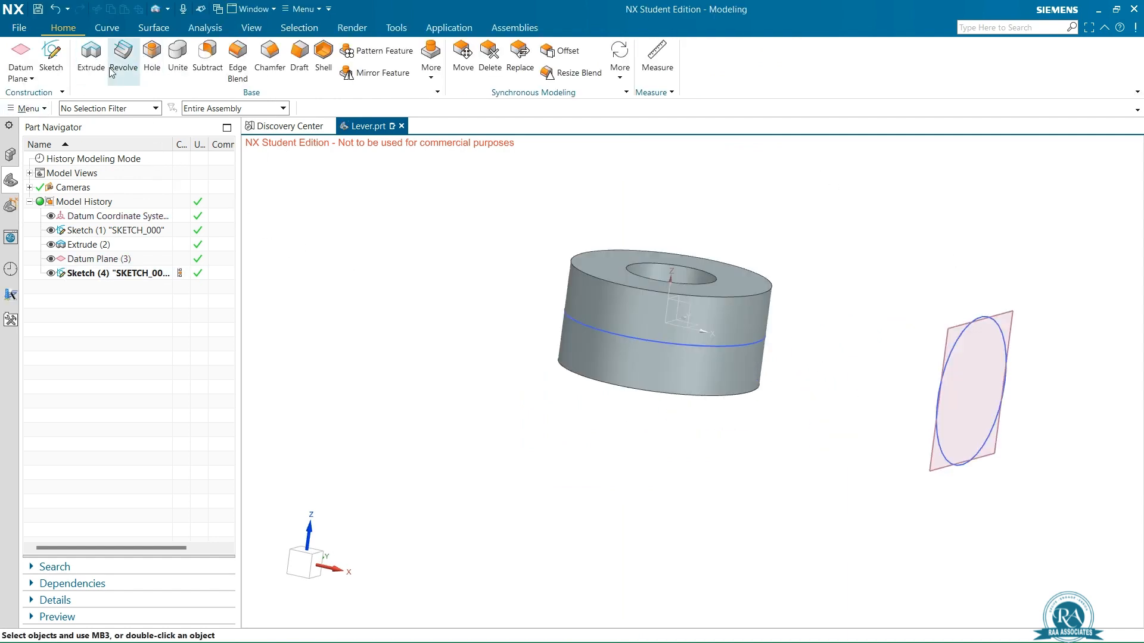
# - Extrude the 30 mm circle in the reversed direction using Until Extended to the ring's outer face, and unite it with the ring
pyautogui.click(91, 57)
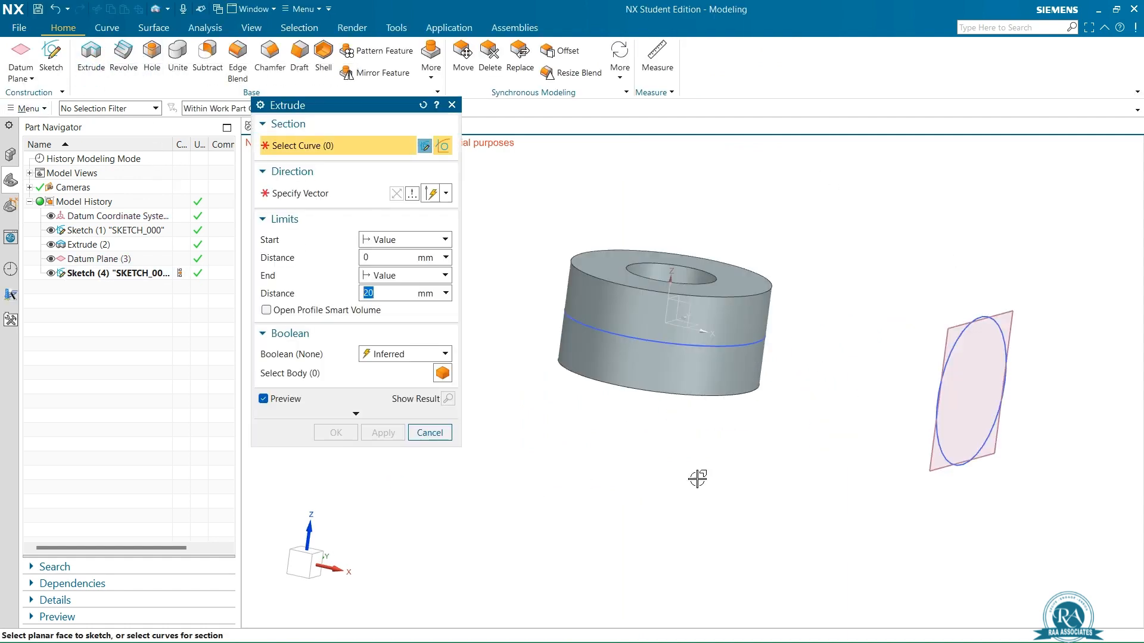
pyautogui.click(146, 277)
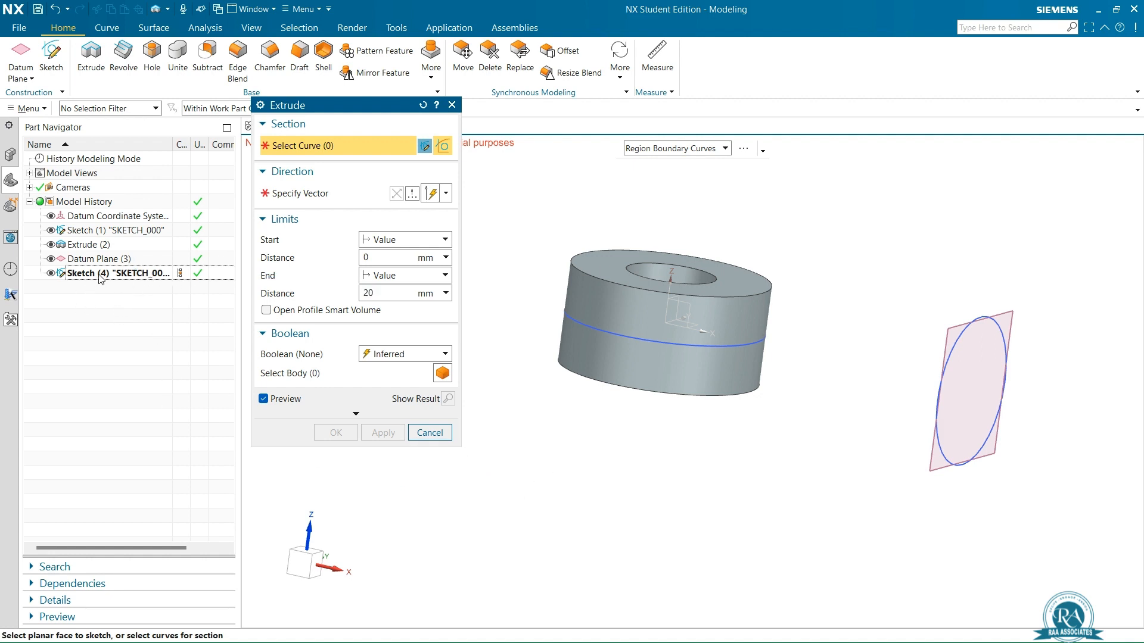
pyautogui.click(999, 327)
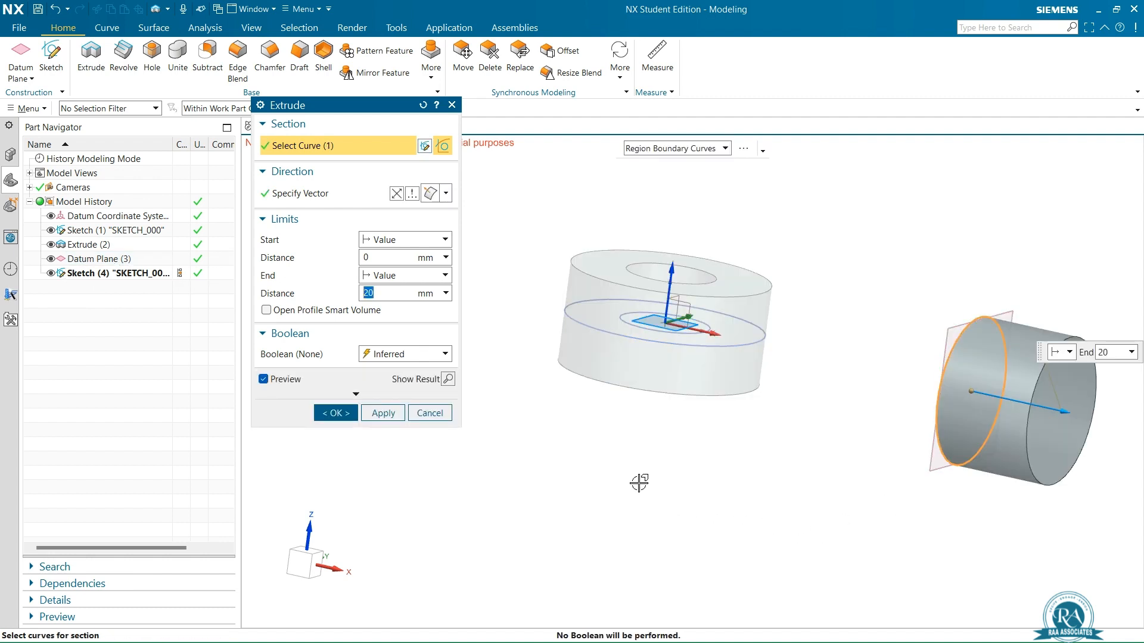
pyautogui.click(396, 193)
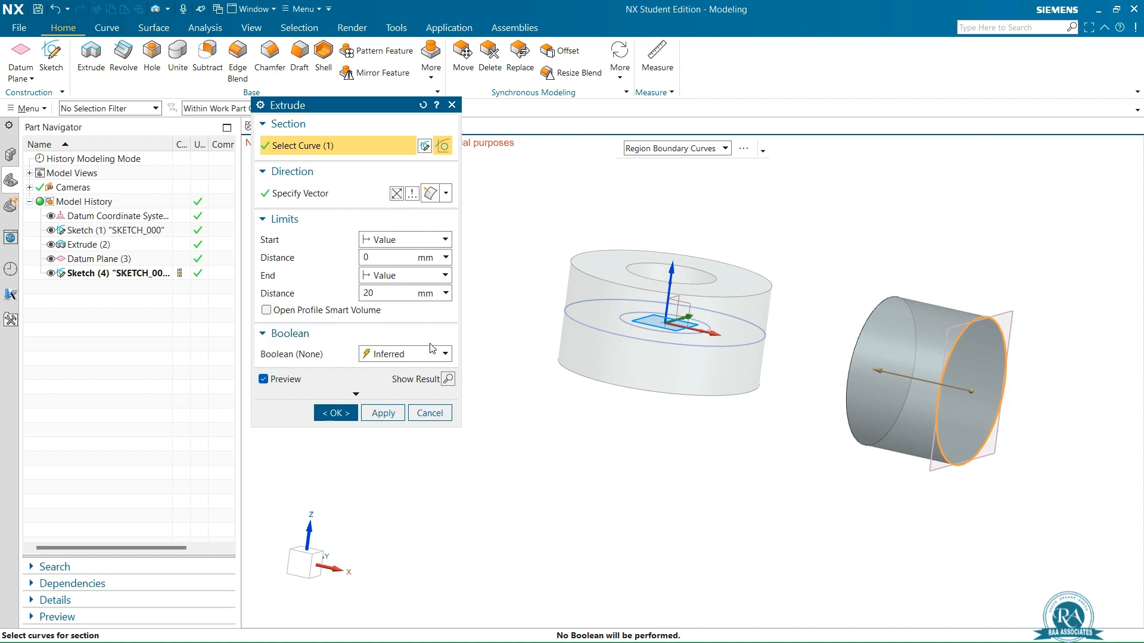
pyautogui.click(411, 278)
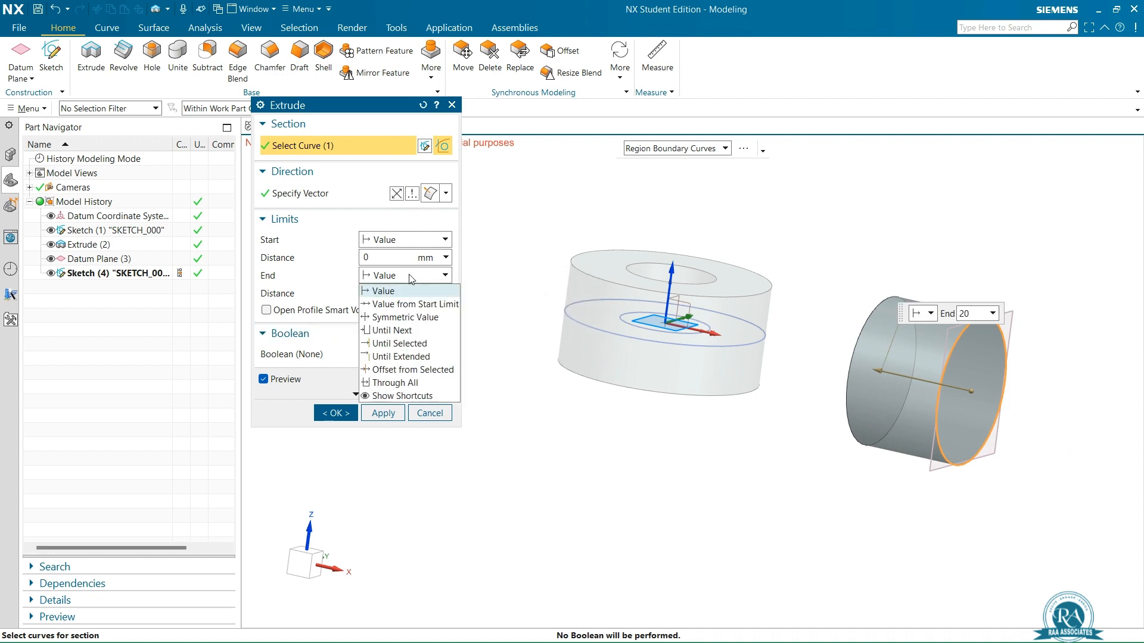
pyautogui.click(427, 357)
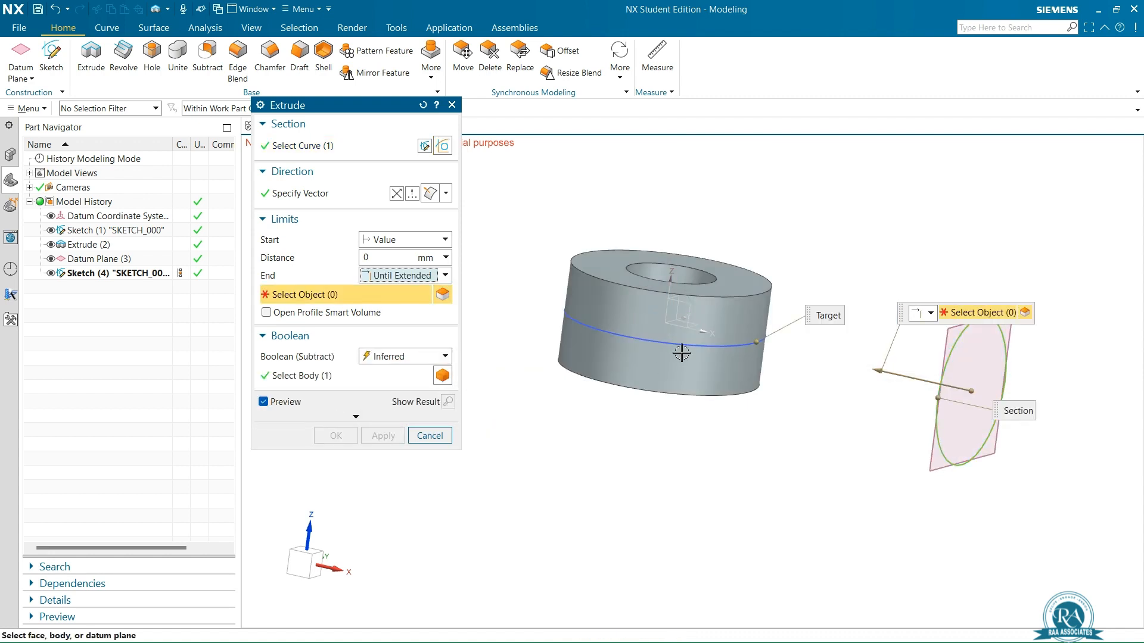
pyautogui.click(745, 344)
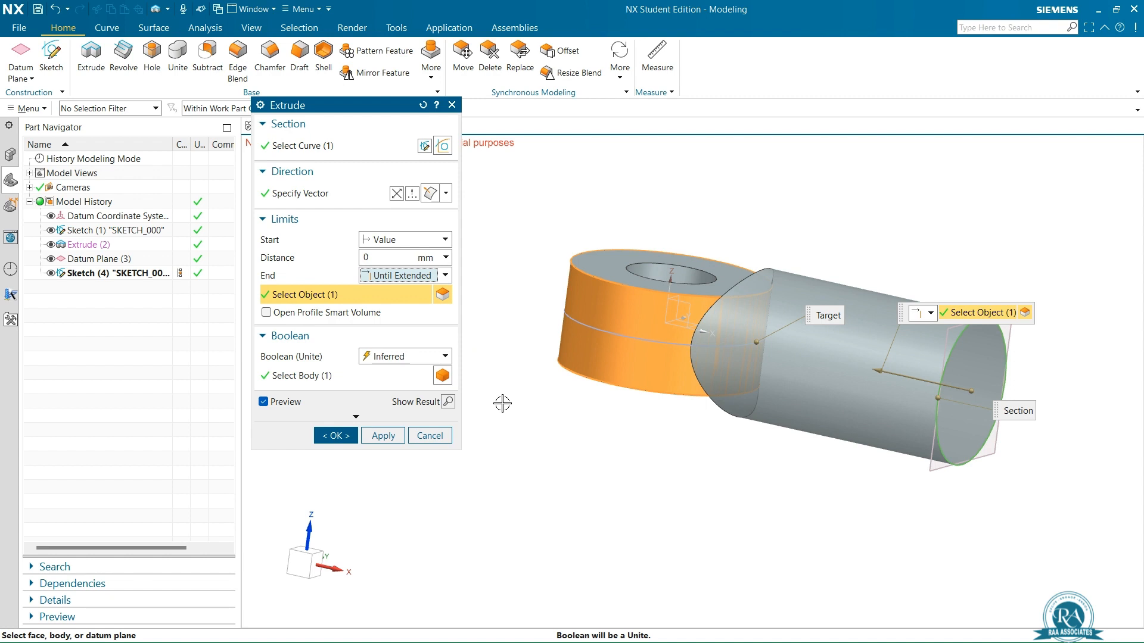
pyautogui.moveTo(748, 495); pyautogui.dragTo(776, 525, button='middle')
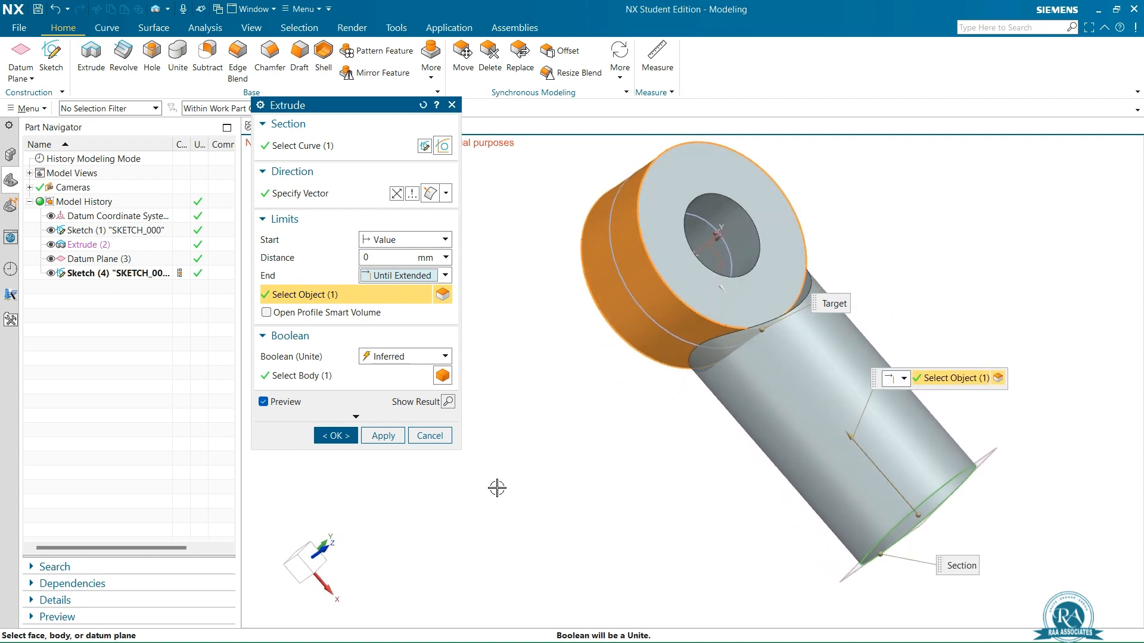
pyautogui.click(394, 356)
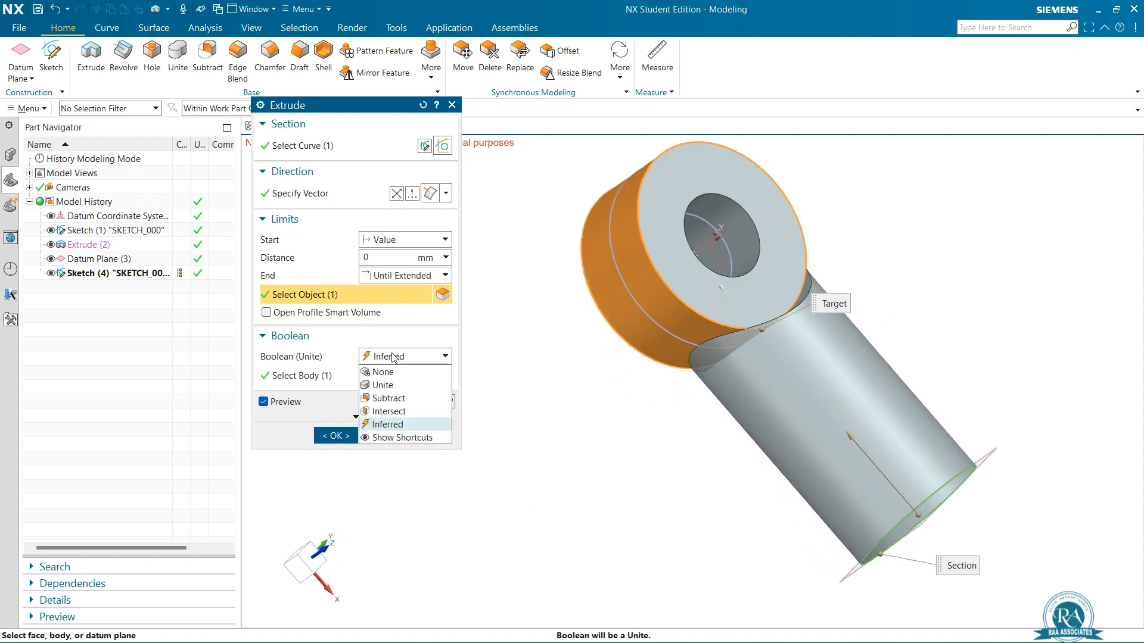
pyautogui.click(398, 383)
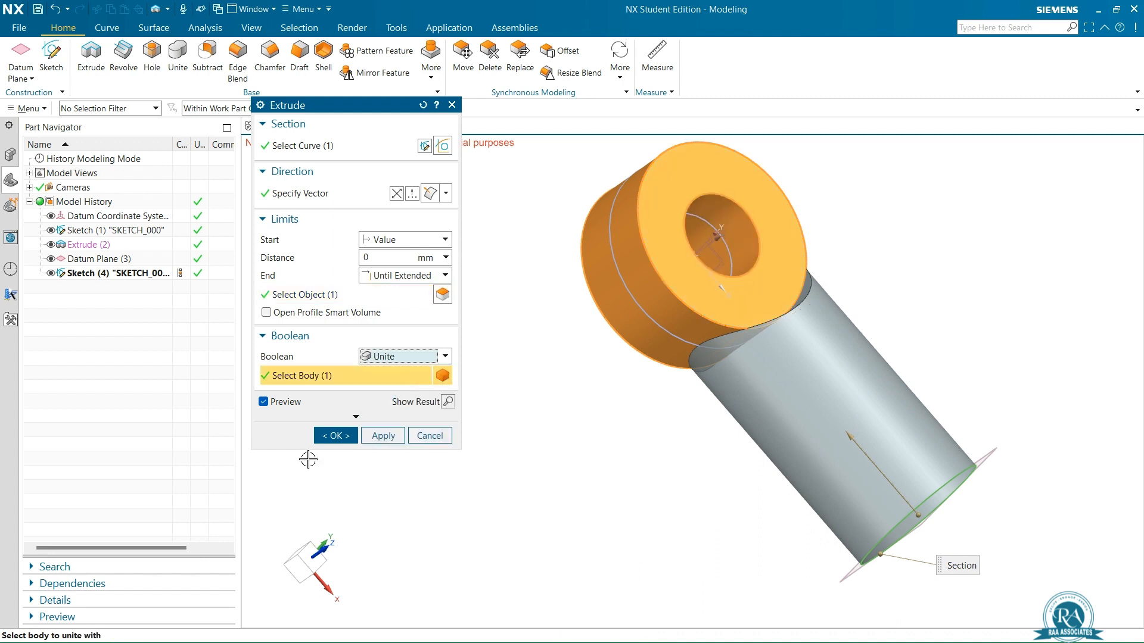
pyautogui.click(333, 435)
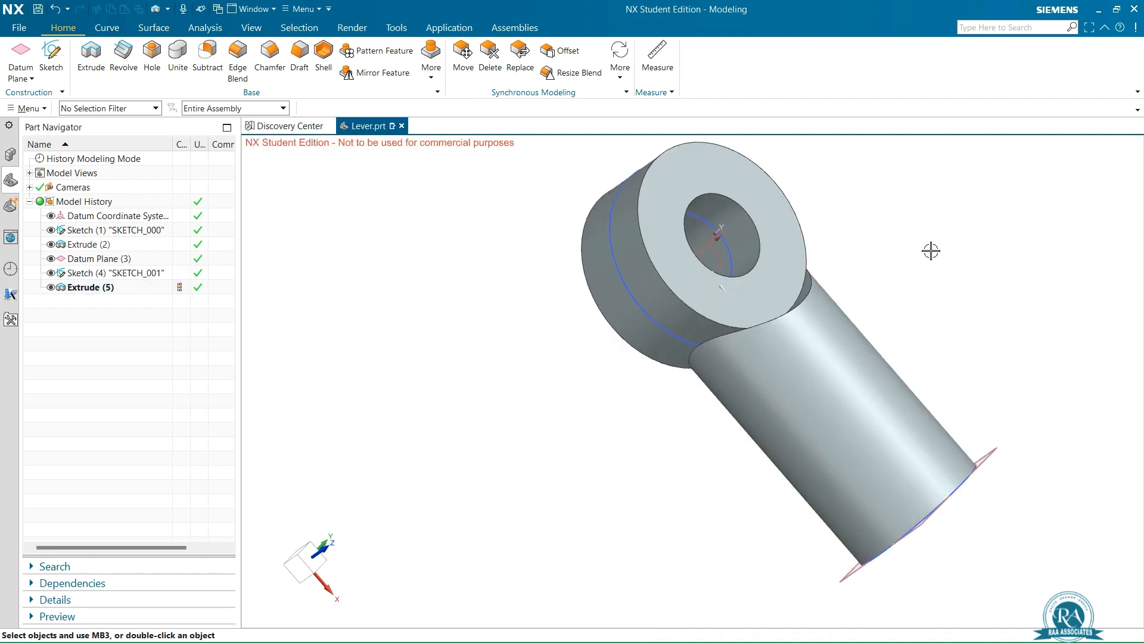
# - Hide the offset datum plane and the 30 mm circle sketch
pyautogui.moveTo(971, 304); pyautogui.dragTo(887, 229, button='middle')
pyautogui.click(51, 259)
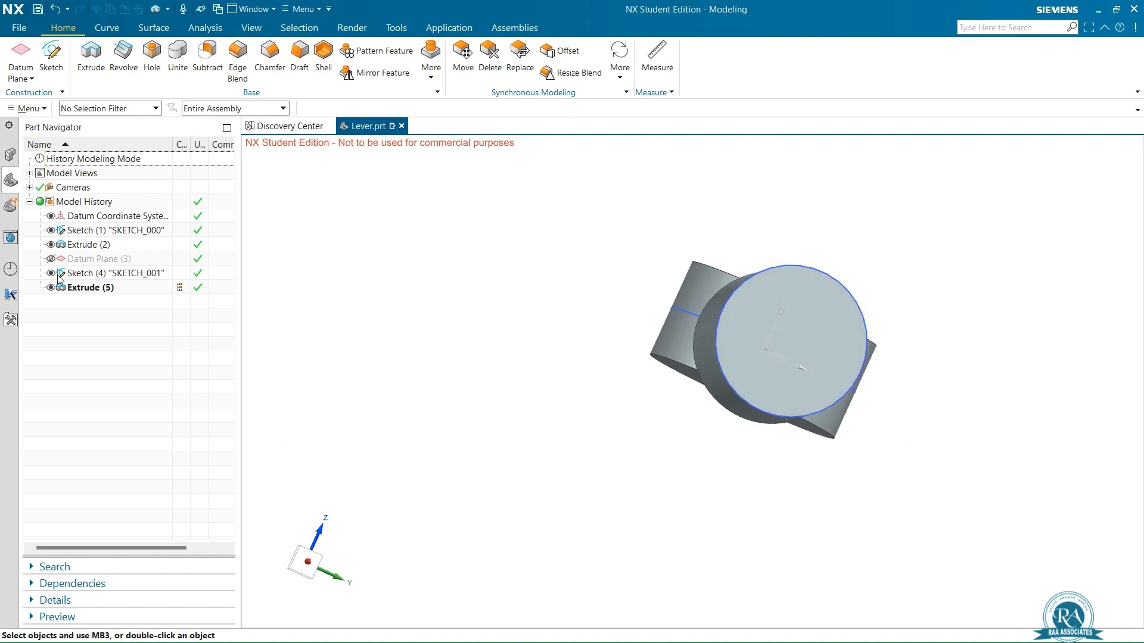
pyautogui.click(51, 273)
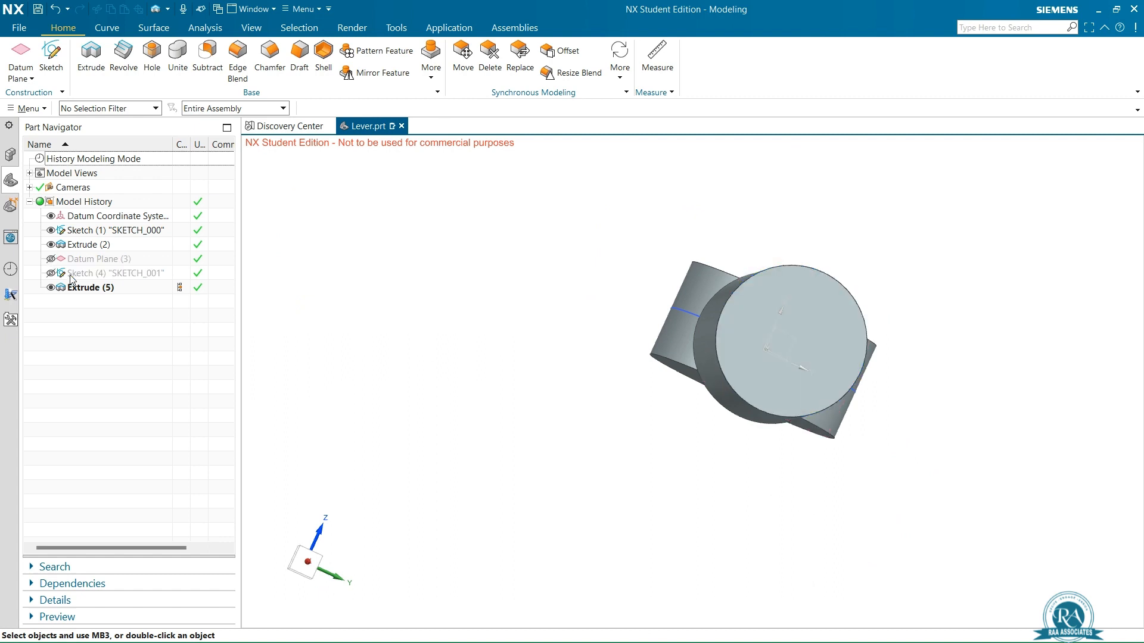
# - Cut a simple 14 mm diameter hole centred on the arm's end face, 43 mm deep with a 118° tip angle
pyautogui.click(152, 55)
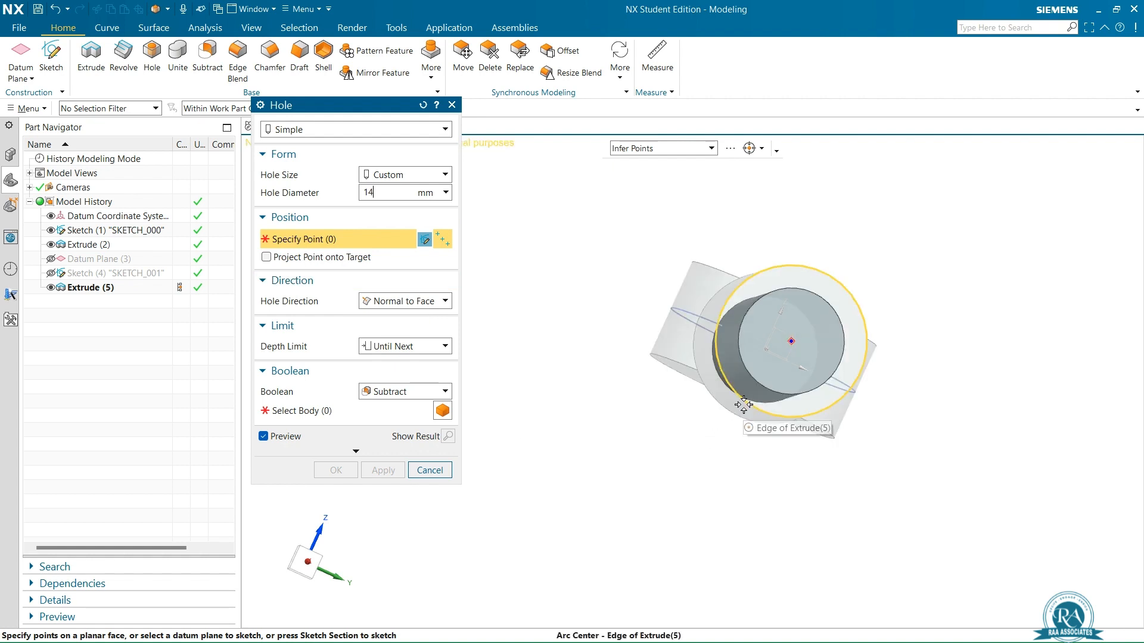
pyautogui.click(744, 405)
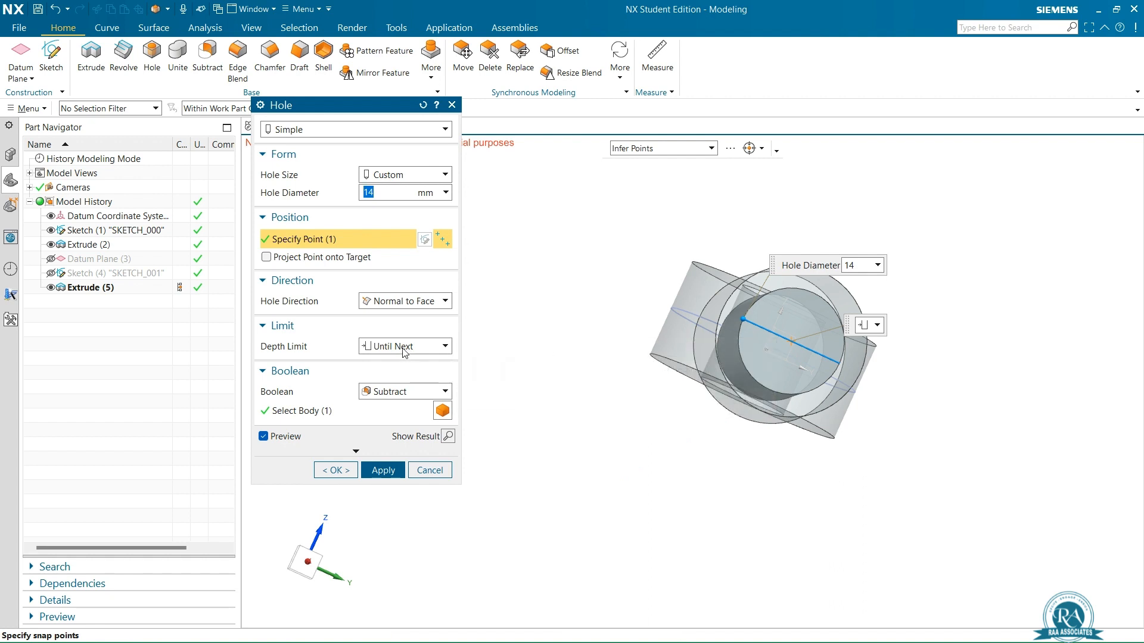
pyautogui.click(405, 347)
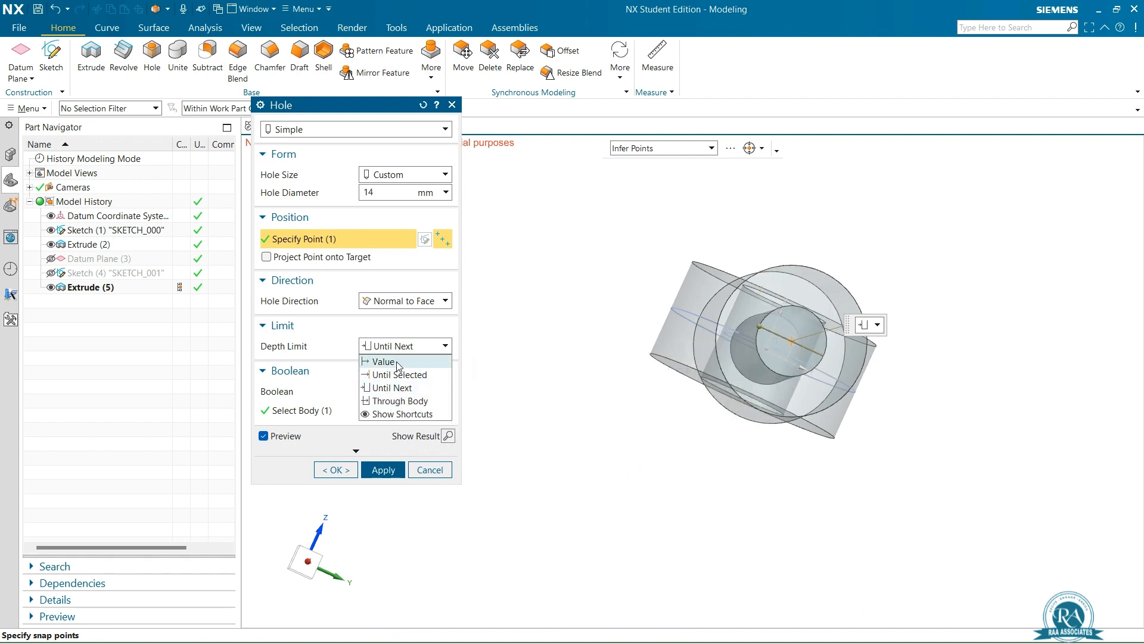
pyautogui.click(398, 362)
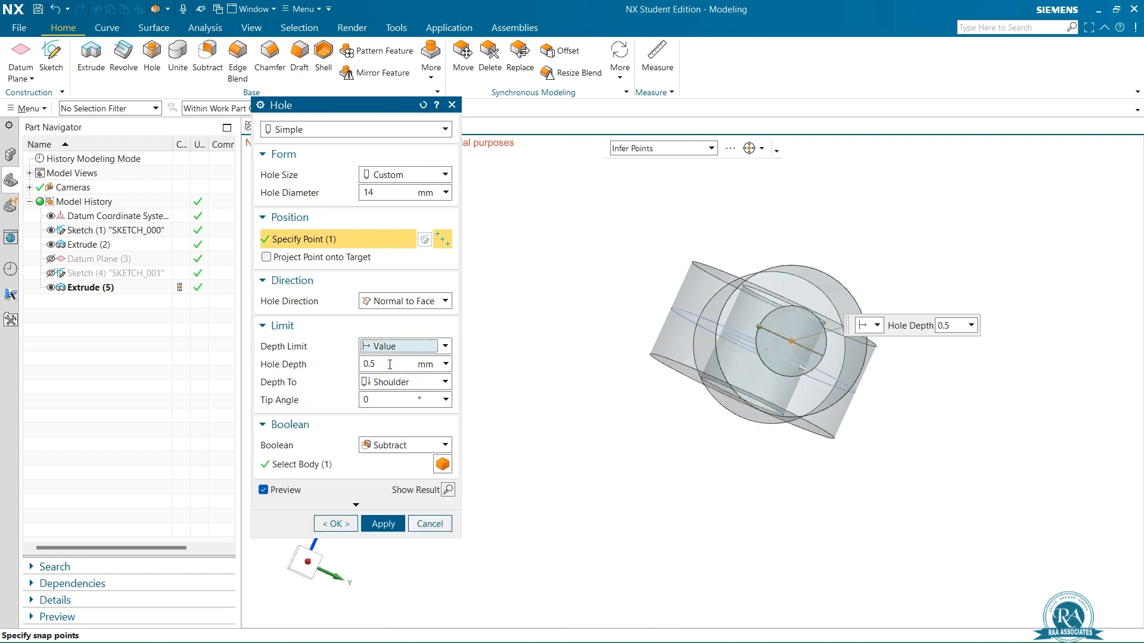
pyautogui.click(389, 365)
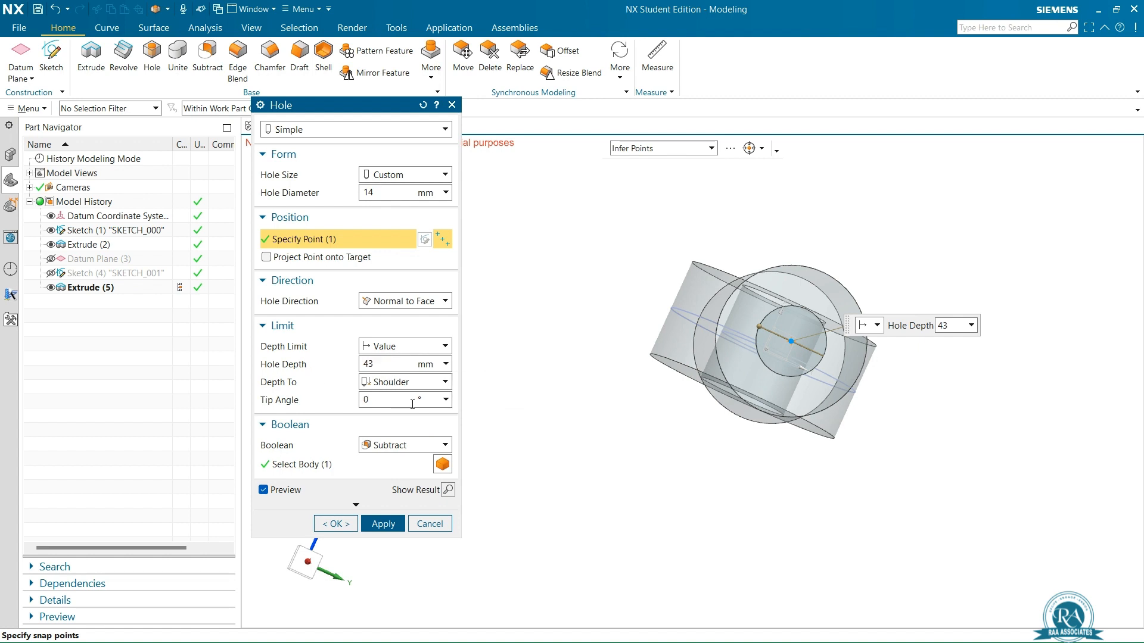
pyautogui.click(445, 400)
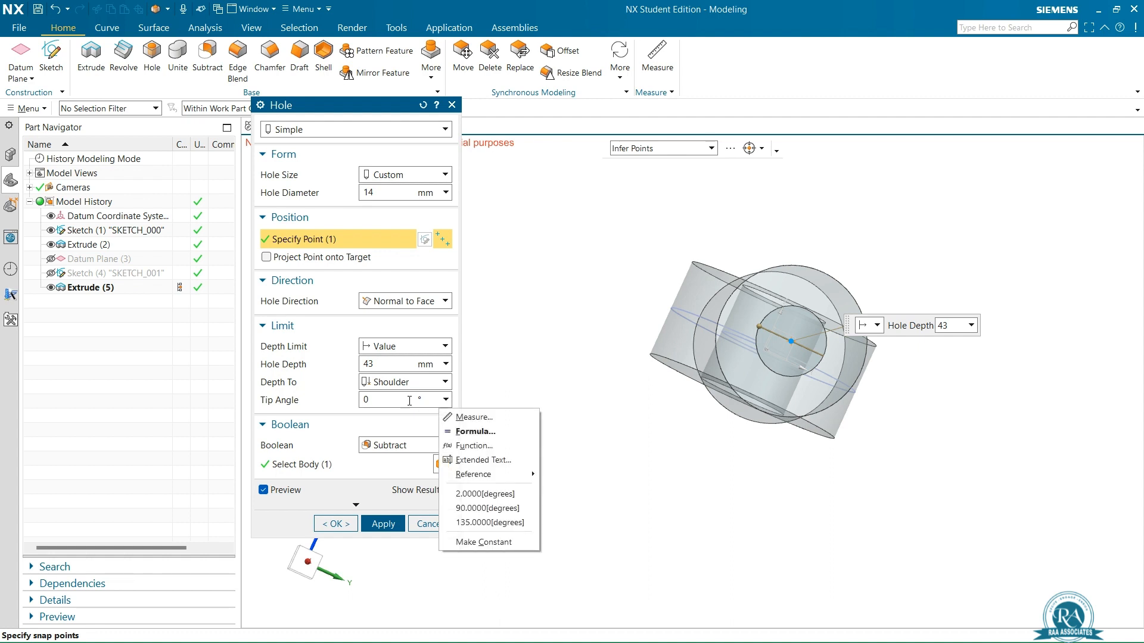
pyautogui.click(373, 401)
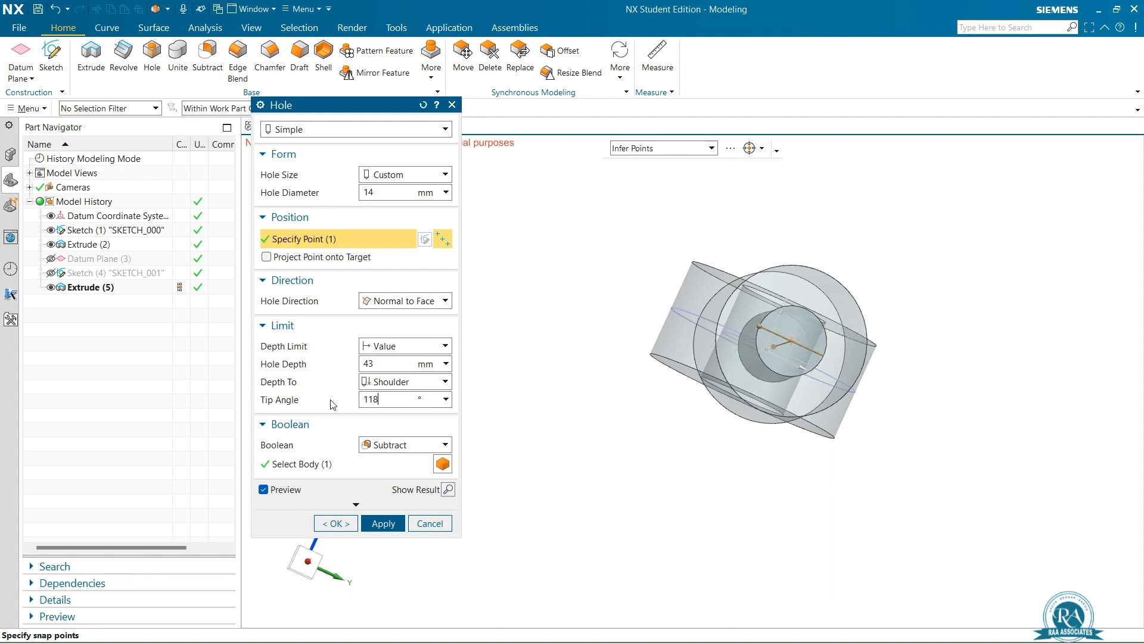
pyautogui.press('Return')
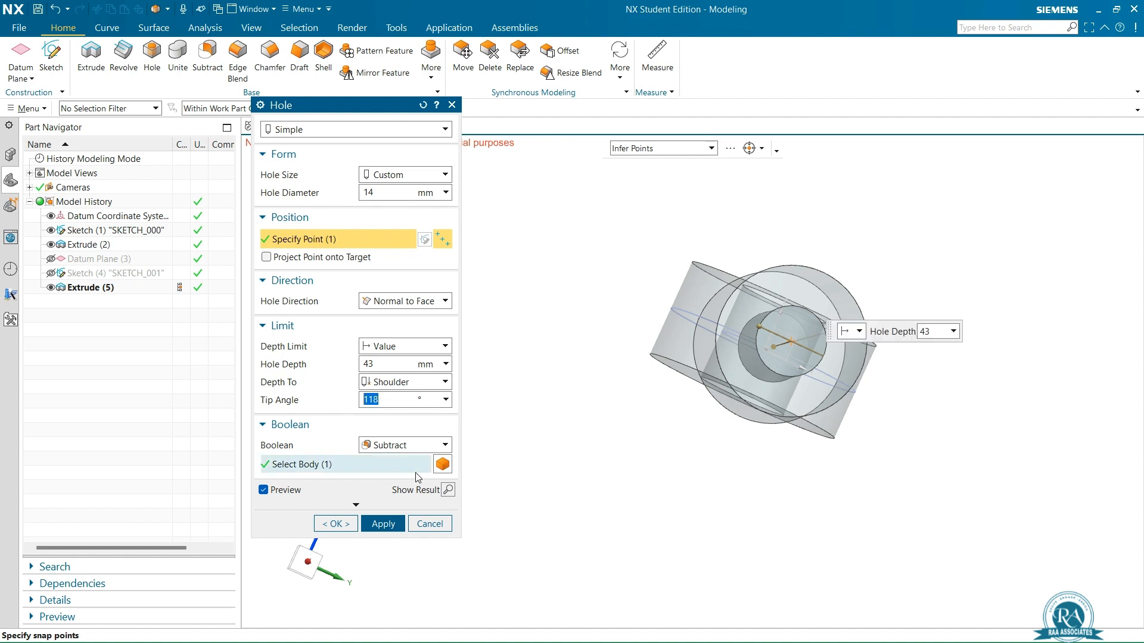
pyautogui.click(336, 523)
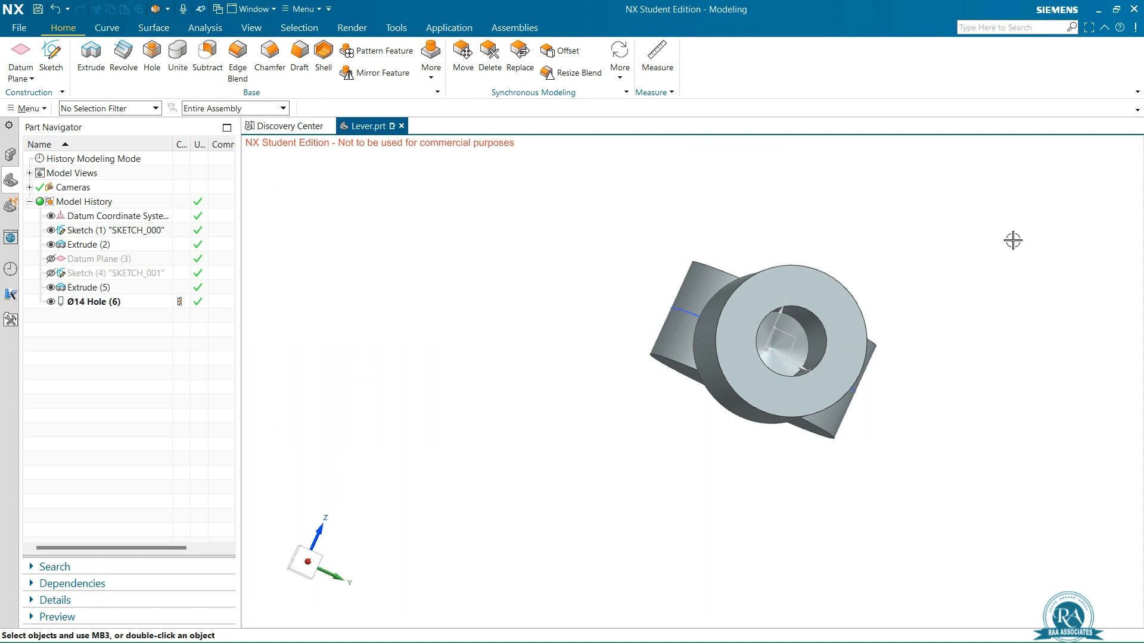
# - Start a new sketch on the XY plane of the datum coordinate system inside the ring
pyautogui.moveTo(1014, 238); pyautogui.dragTo(935, 196, button='middle')
pyautogui.click(52, 63)
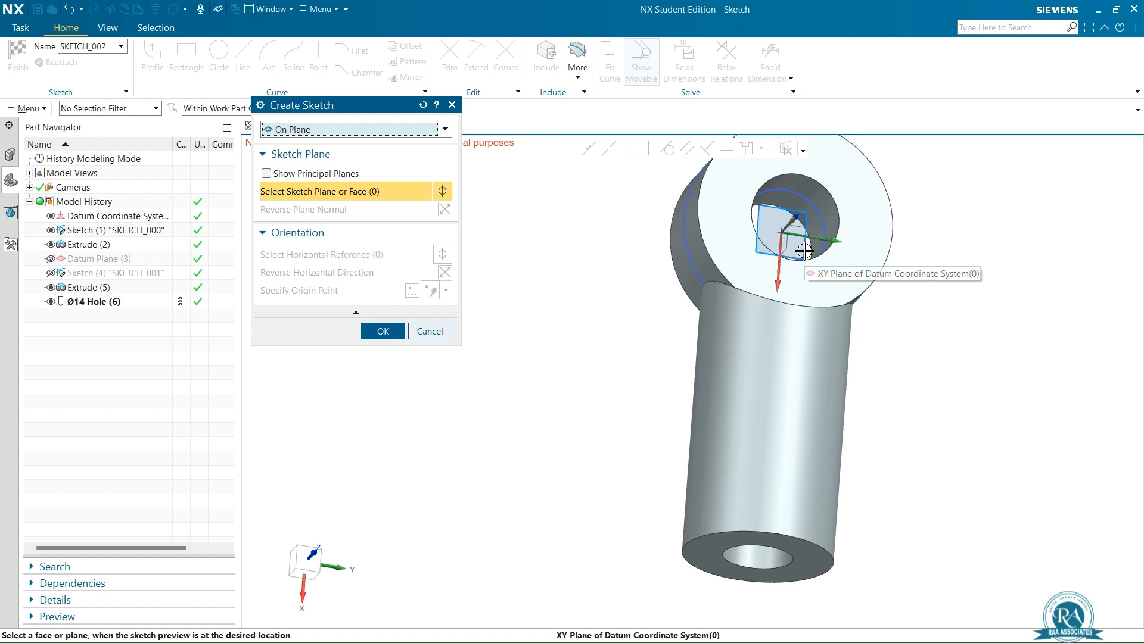
pyautogui.click(804, 251)
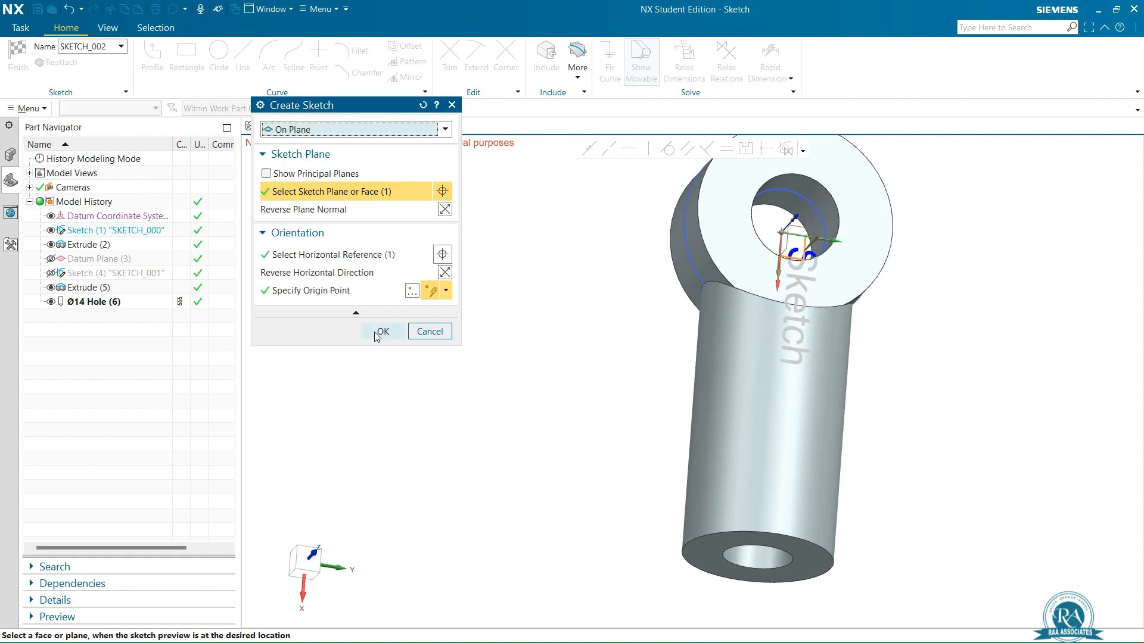
pyautogui.click(376, 333)
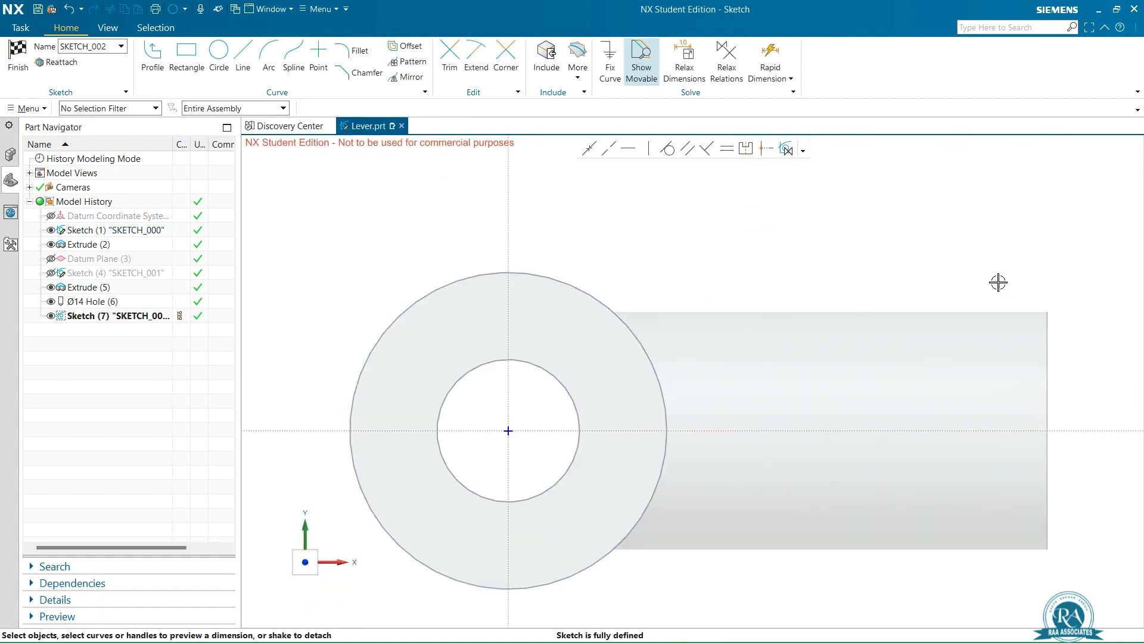
# - Draw a 2 mm diameter circle on the horizontal axis within the arm, about 51.5 mm from the ring's centre
pyautogui.click(218, 53)
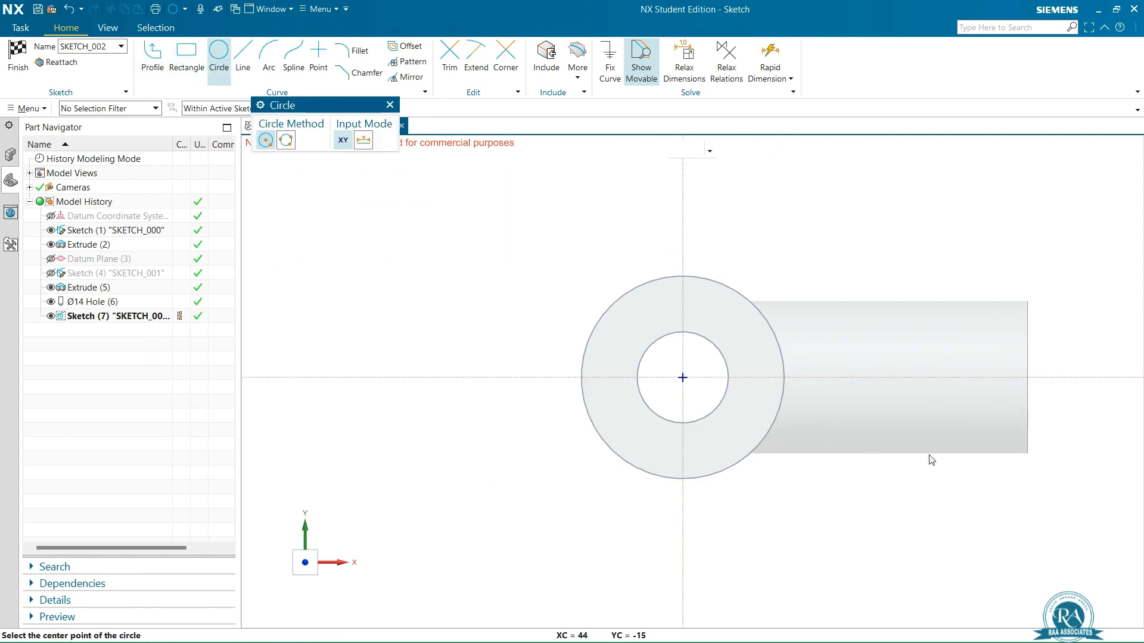
pyautogui.click(943, 377)
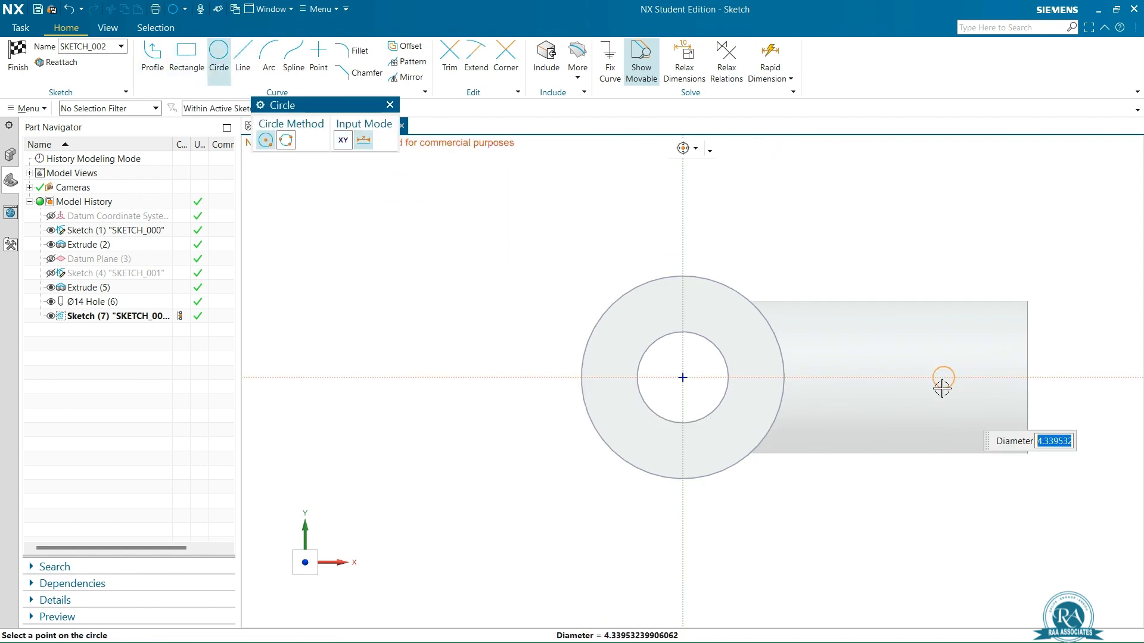
pyautogui.write('2')
pyautogui.press('Return')
pyautogui.press('Escape')
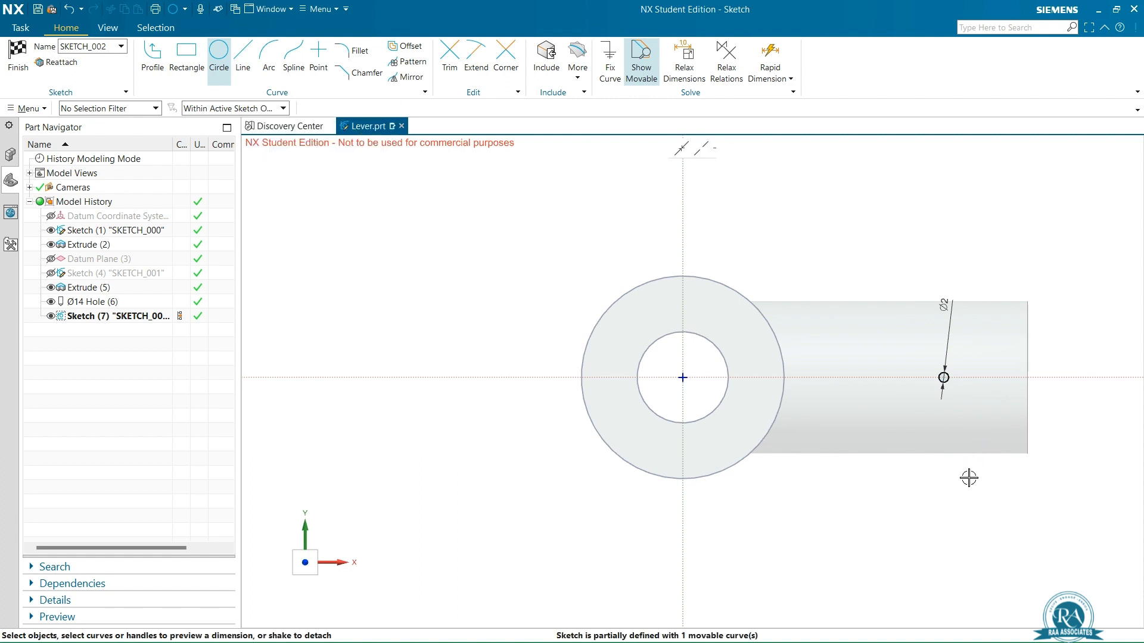
# - Set the small circle's distance from the vertical sketch axis to 48 mm and finish the sketch
pyautogui.click(683, 543)
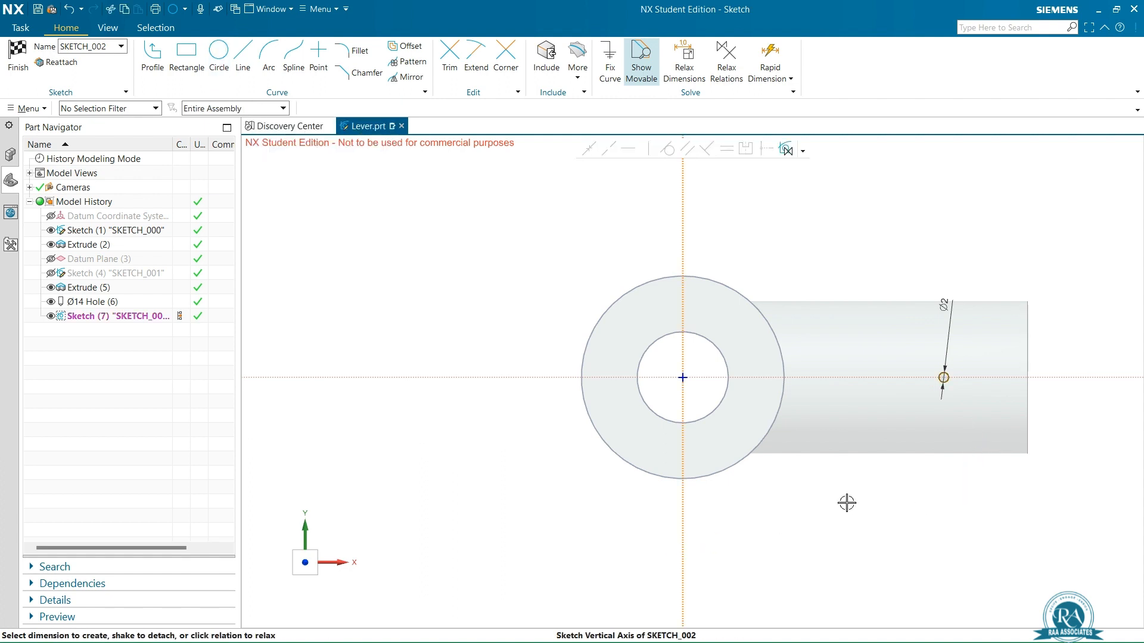
pyautogui.click(944, 377)
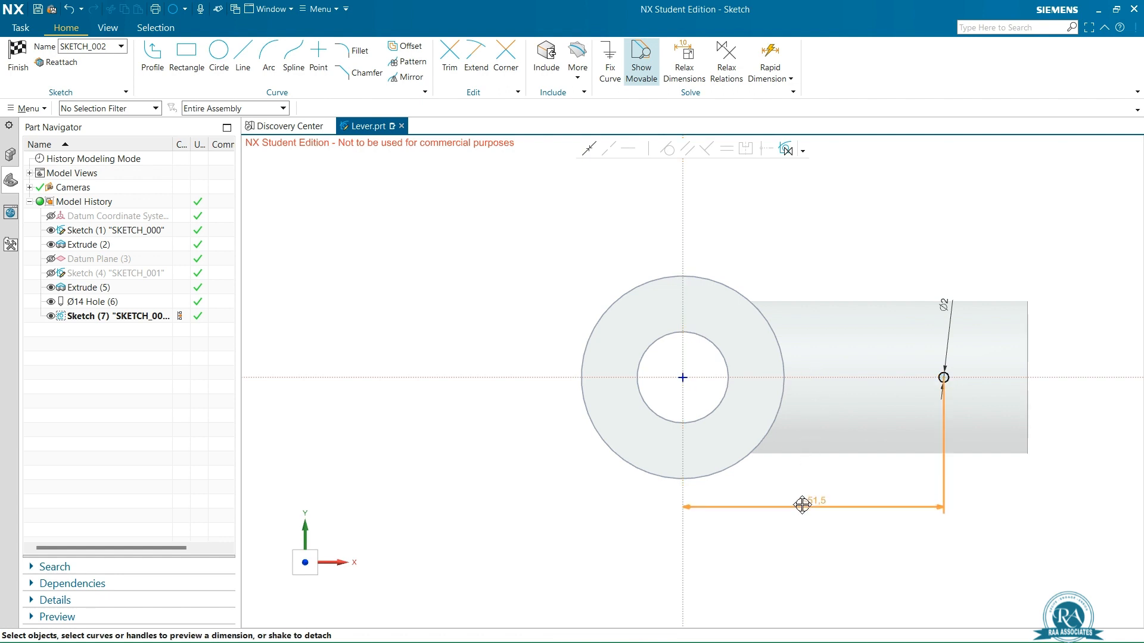
pyautogui.click(800, 508)
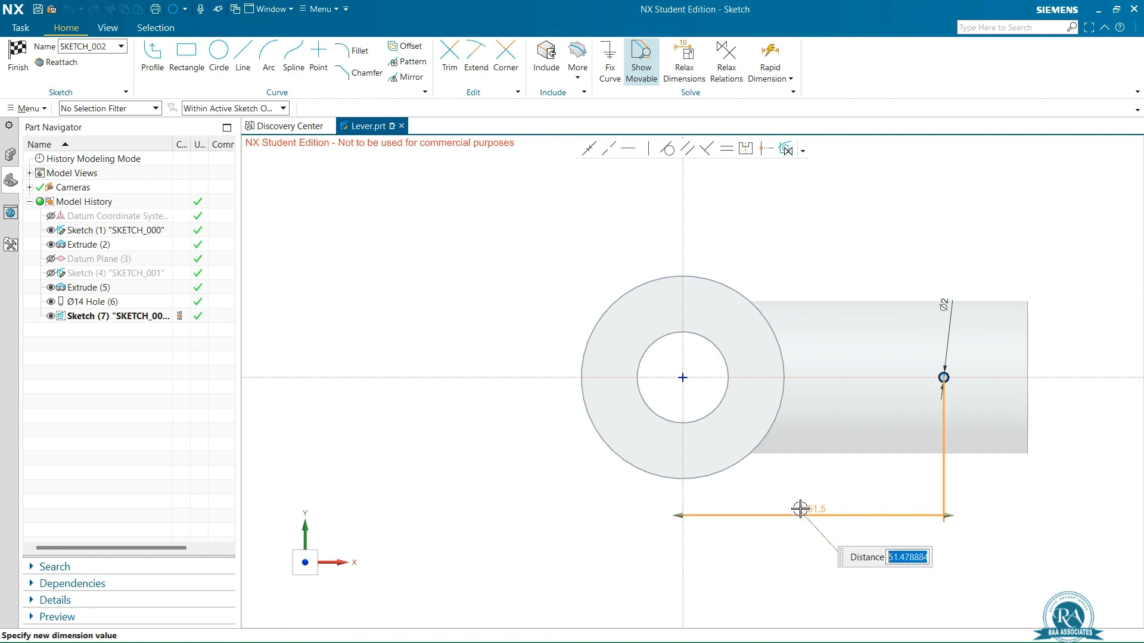
pyautogui.write('48')
pyautogui.press('Return')
pyautogui.scroll(1, 778, 602)
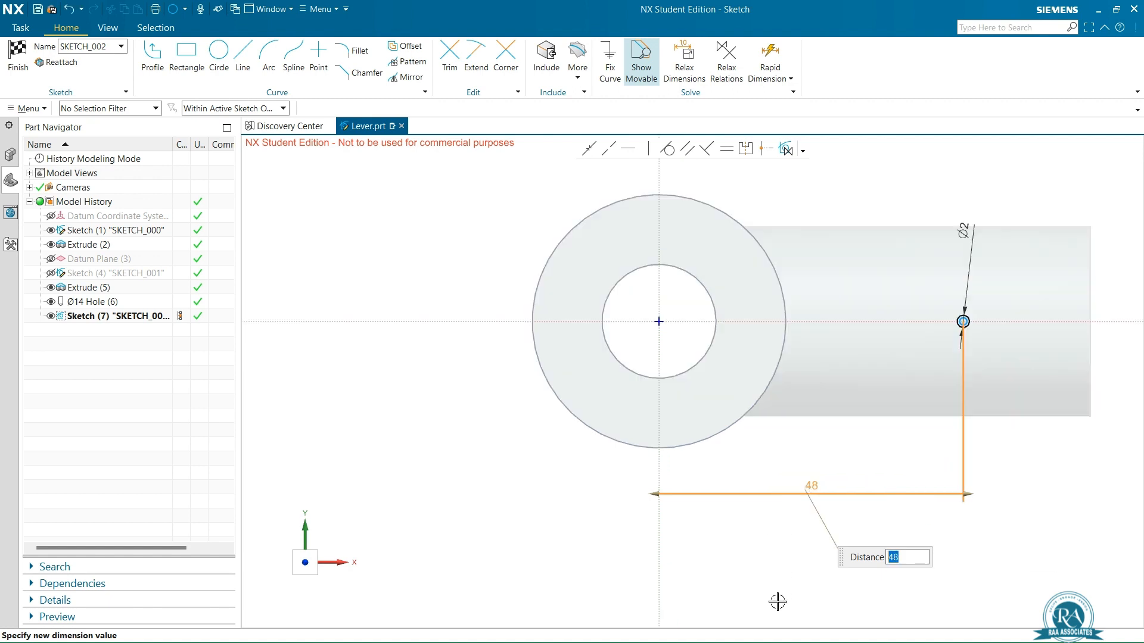
pyautogui.press('Escape')
pyautogui.rightClick(985, 486)
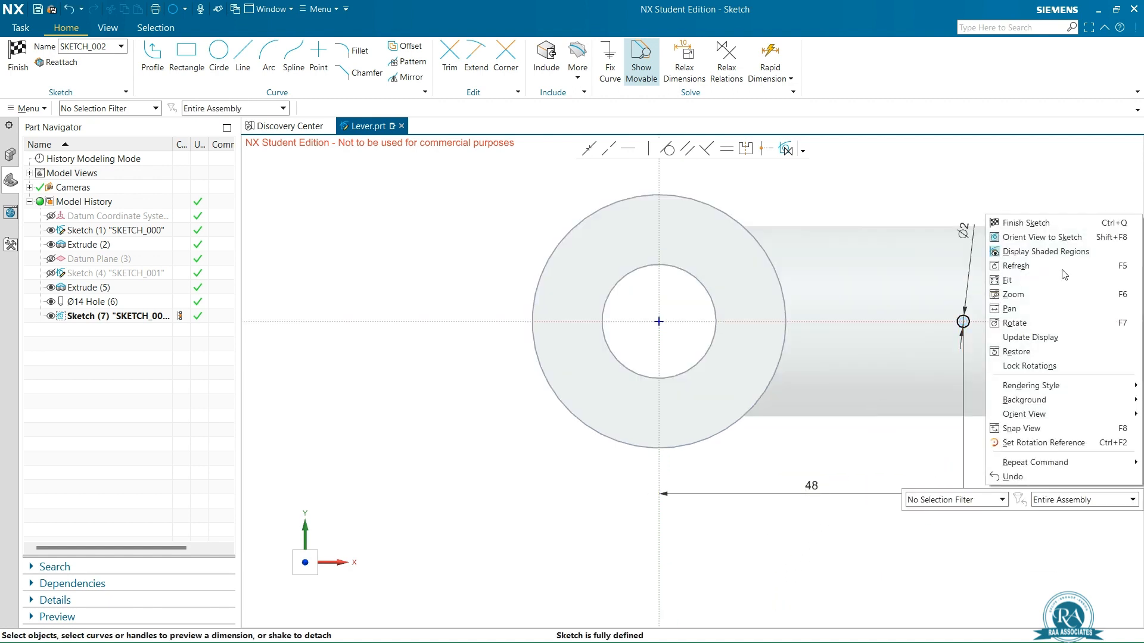
pyautogui.click(947, 365)
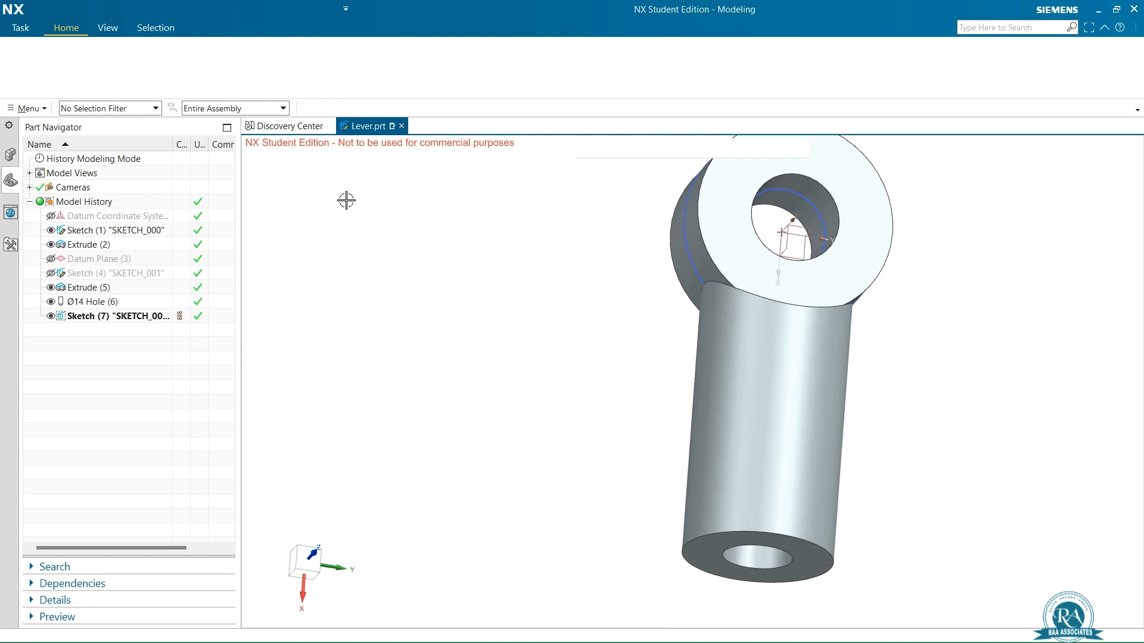
# - Extrude the small sketched circle on the arm from 0 mm to Through All, subtracting it from the body
pyautogui.click(91, 56)
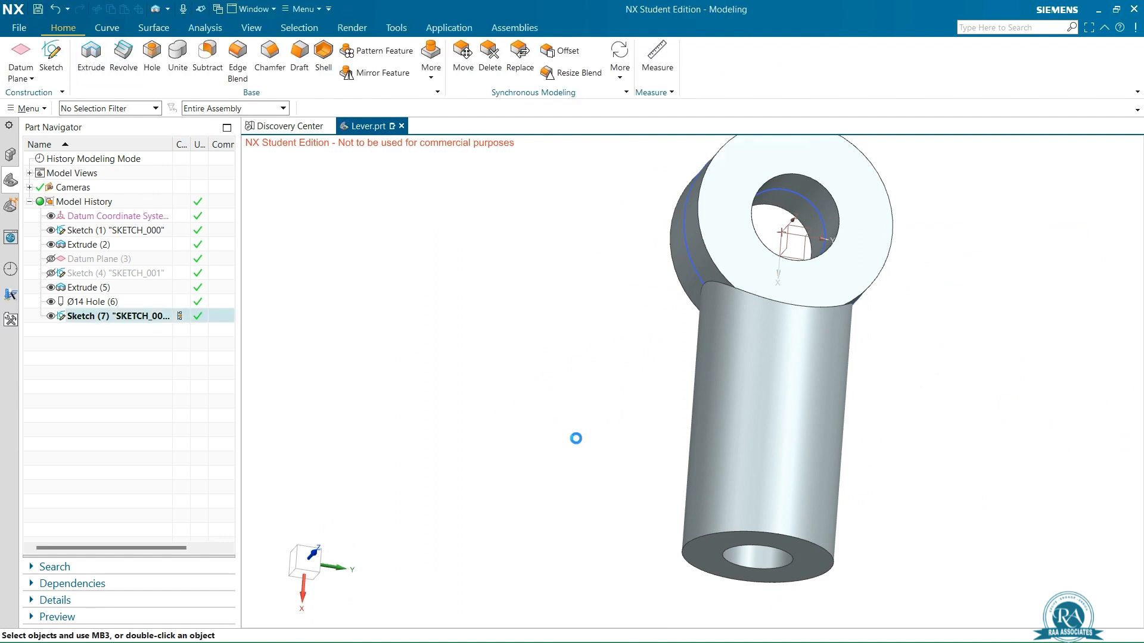
pyautogui.moveTo(652, 391)
pyautogui.mouseDown(button='middle')
pyautogui.moveTo(662, 419)
pyautogui.moveTo(717, 439)
pyautogui.mouseUp(button='middle')
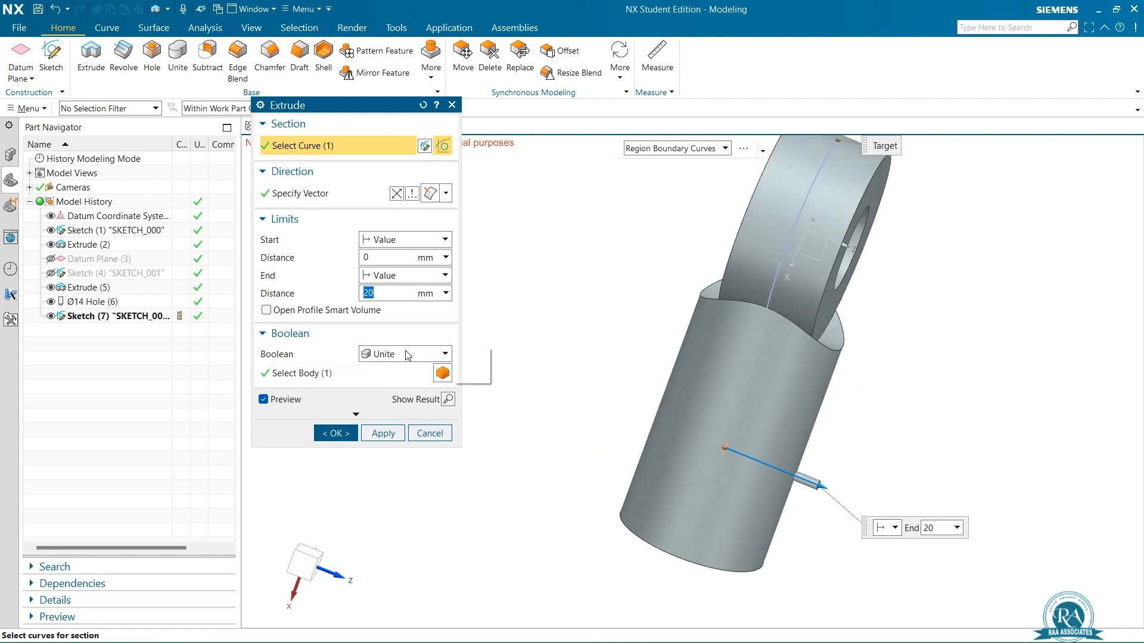
pyautogui.click(405, 354)
pyautogui.click(398, 404)
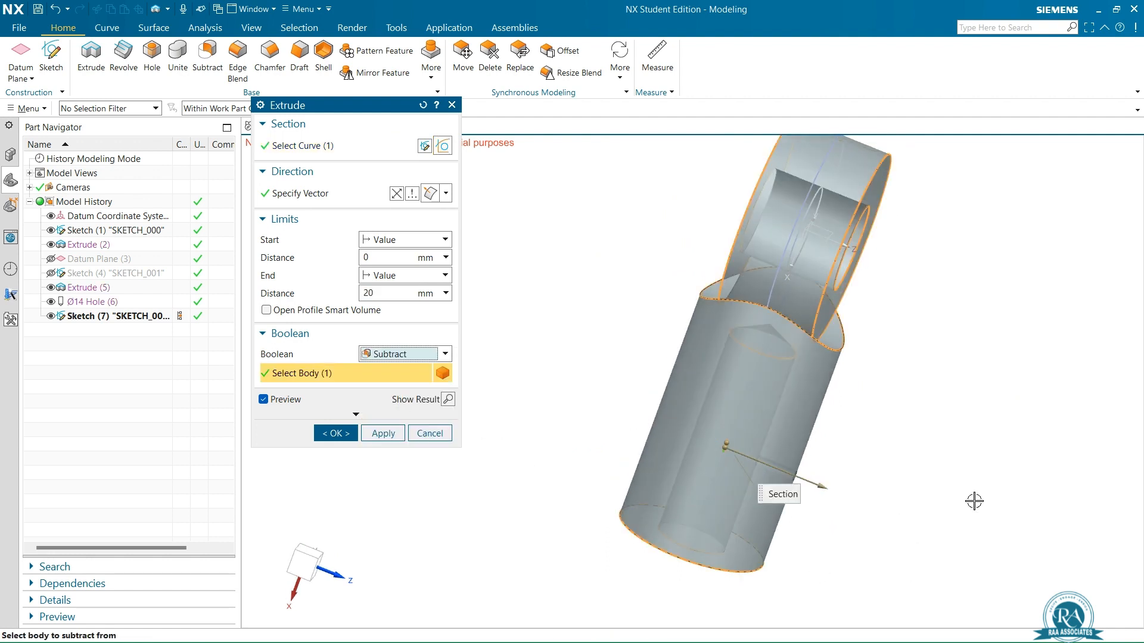
pyautogui.moveTo(964, 476); pyautogui.dragTo(911, 454, button='middle')
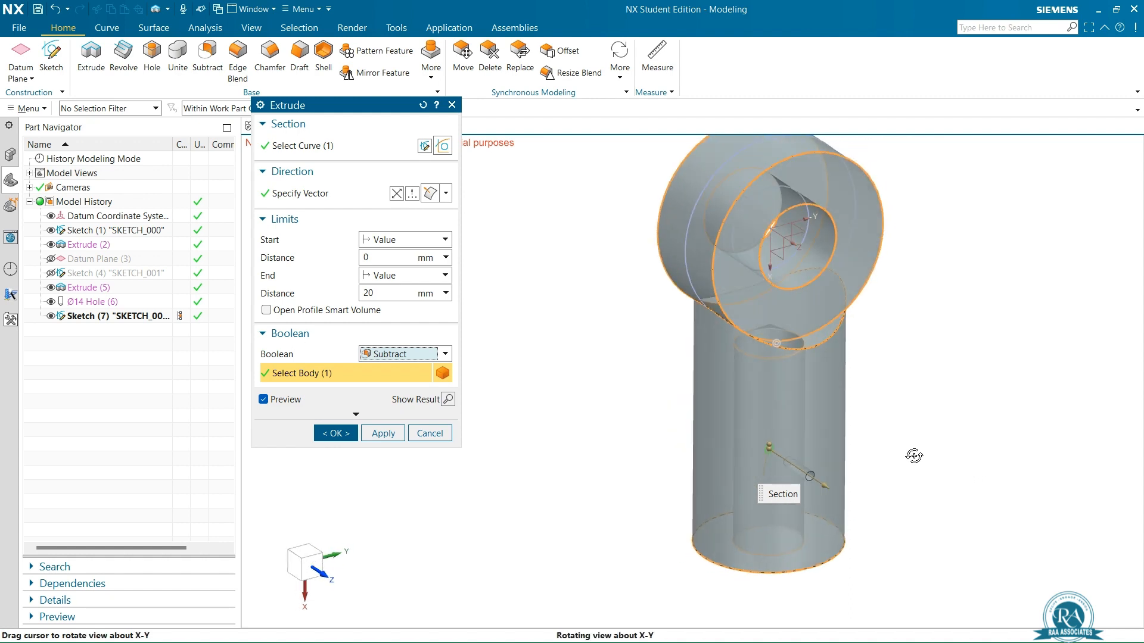
pyautogui.click(416, 278)
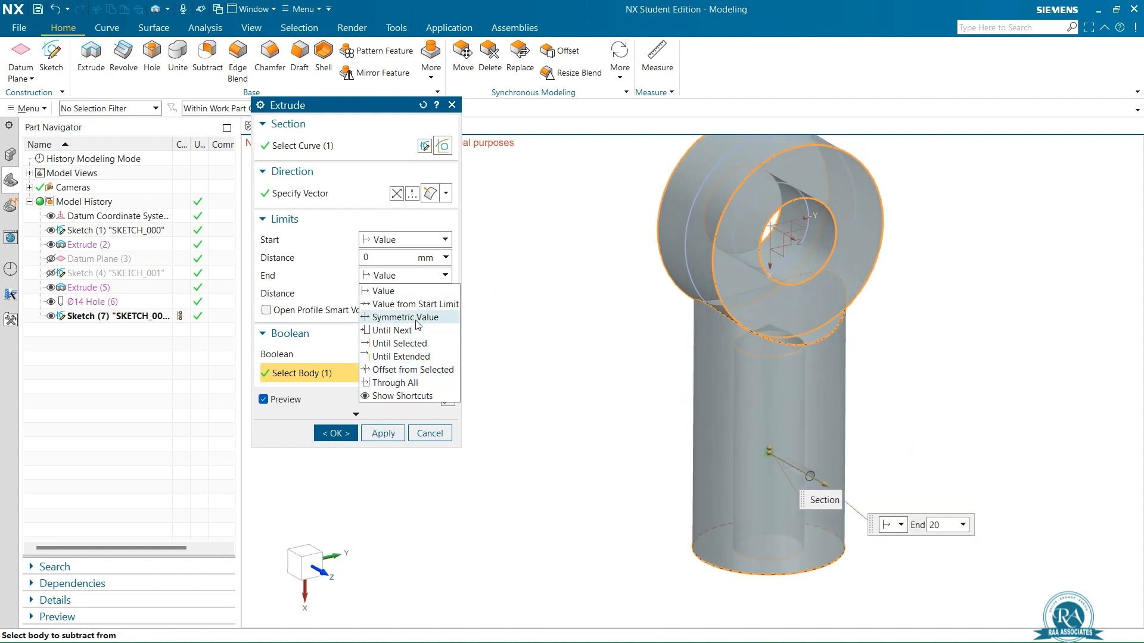
pyautogui.click(395, 382)
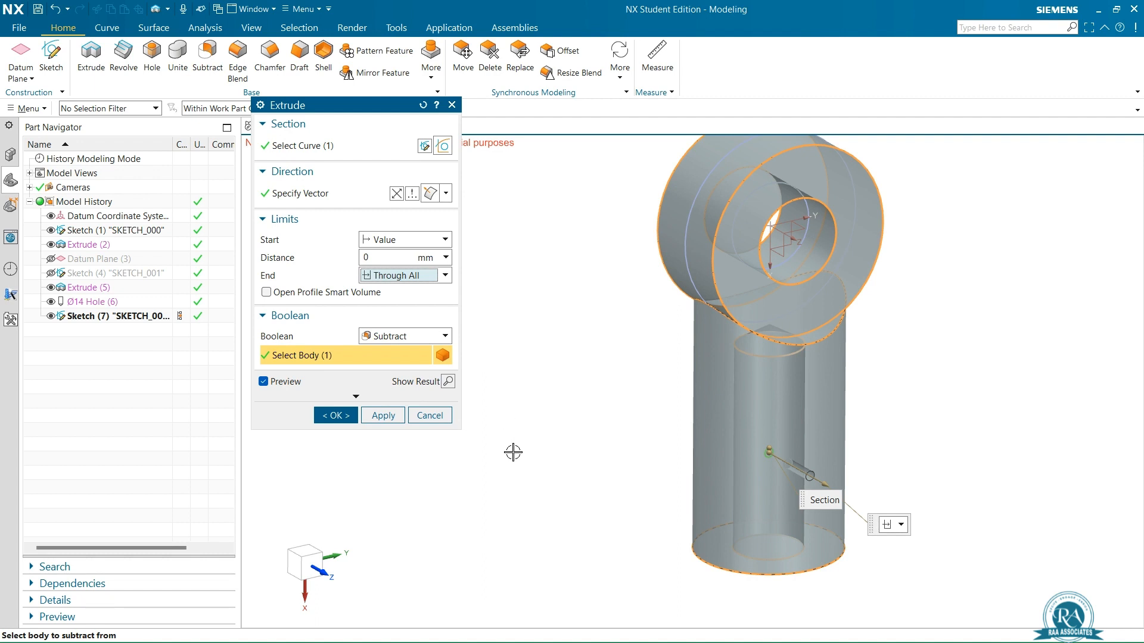
pyautogui.click(336, 415)
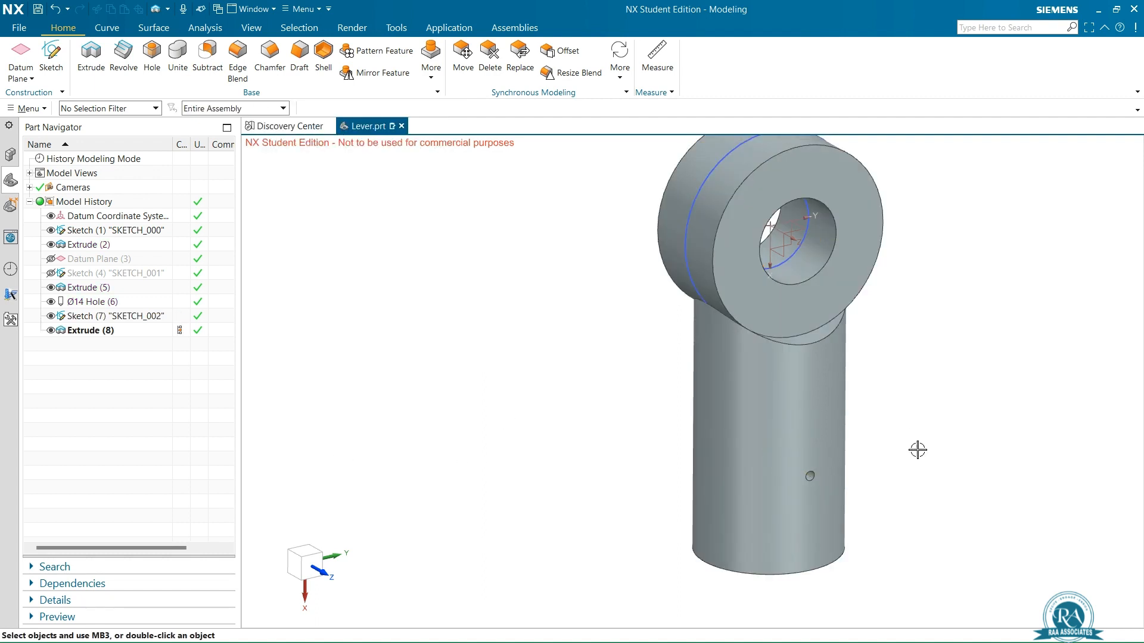
# - Edit the sketch of the arm's small hole, set the circle's diameter to 2.5 mm and finish the sketch
pyautogui.moveTo(917, 449); pyautogui.dragTo(859, 388, button='middle')
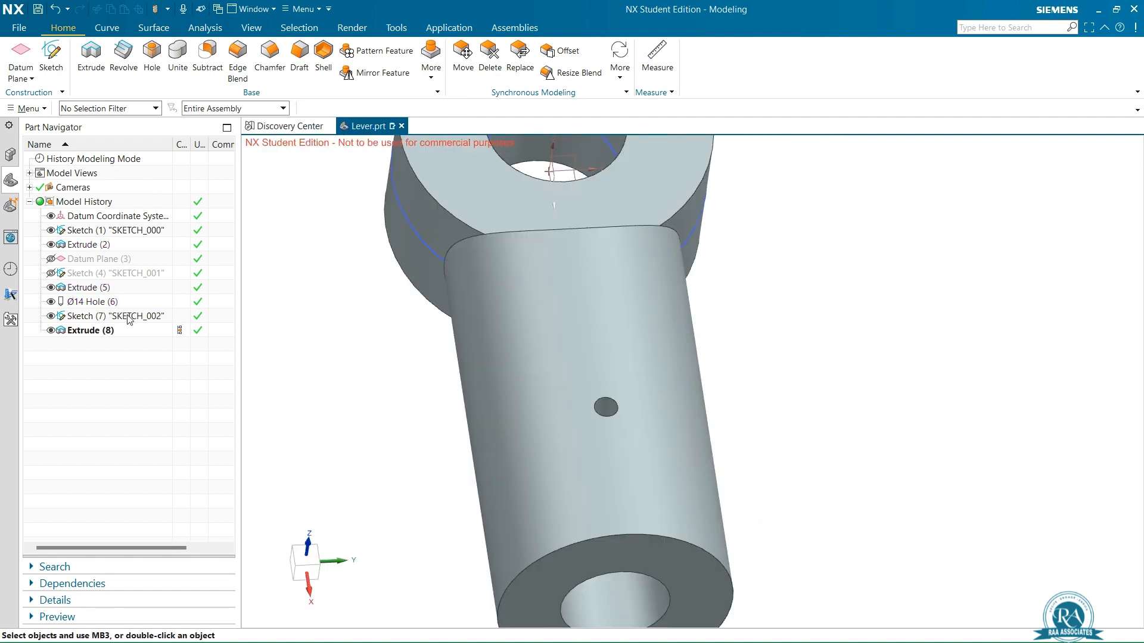
pyautogui.doubleClick(130, 316)
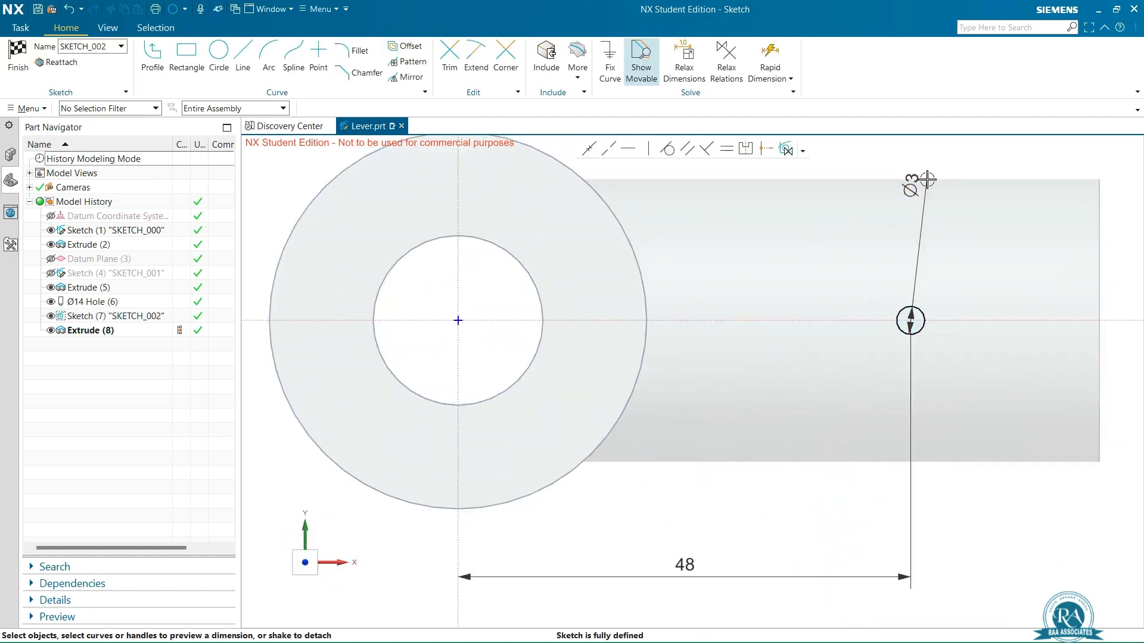
pyautogui.doubleClick(911, 181)
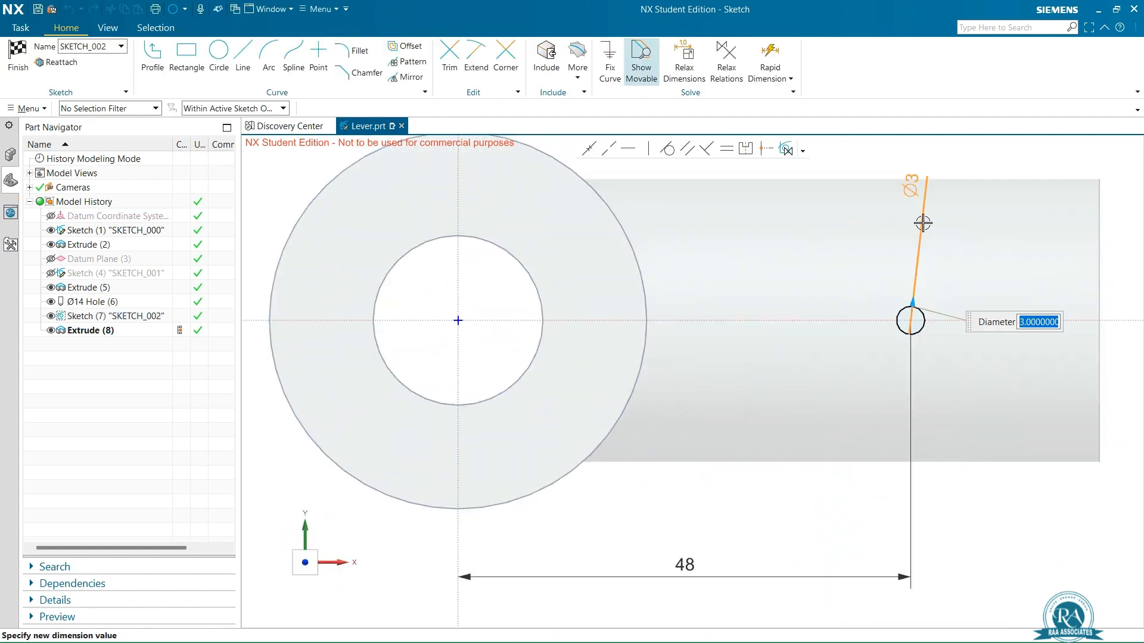
pyautogui.write('2.5')
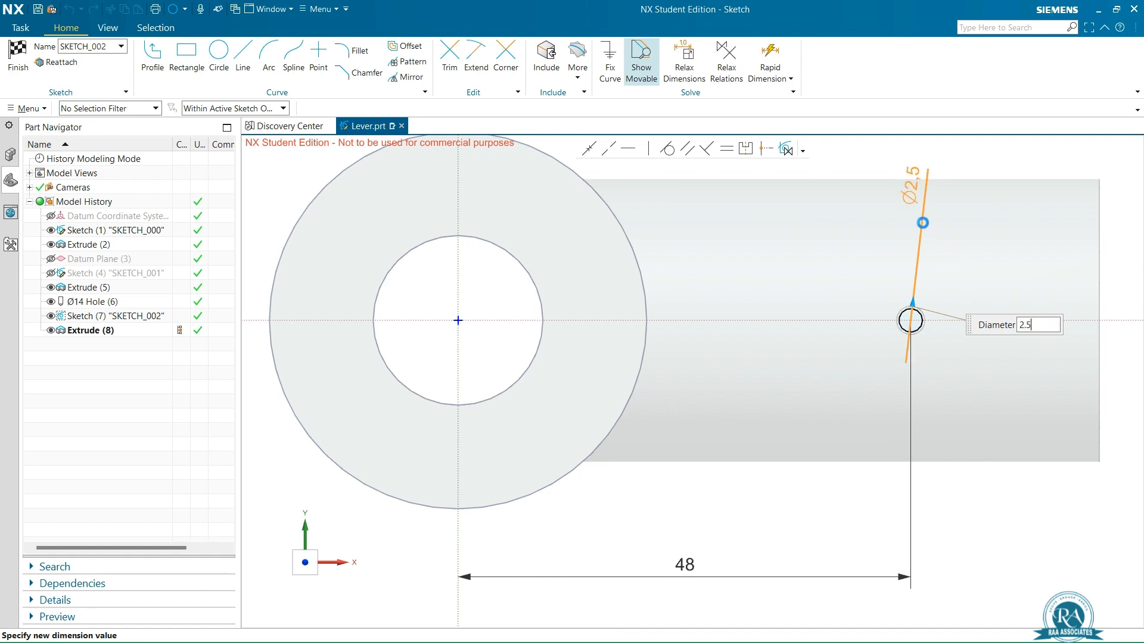
pyautogui.press('Return')
pyautogui.rightClick(1067, 511)
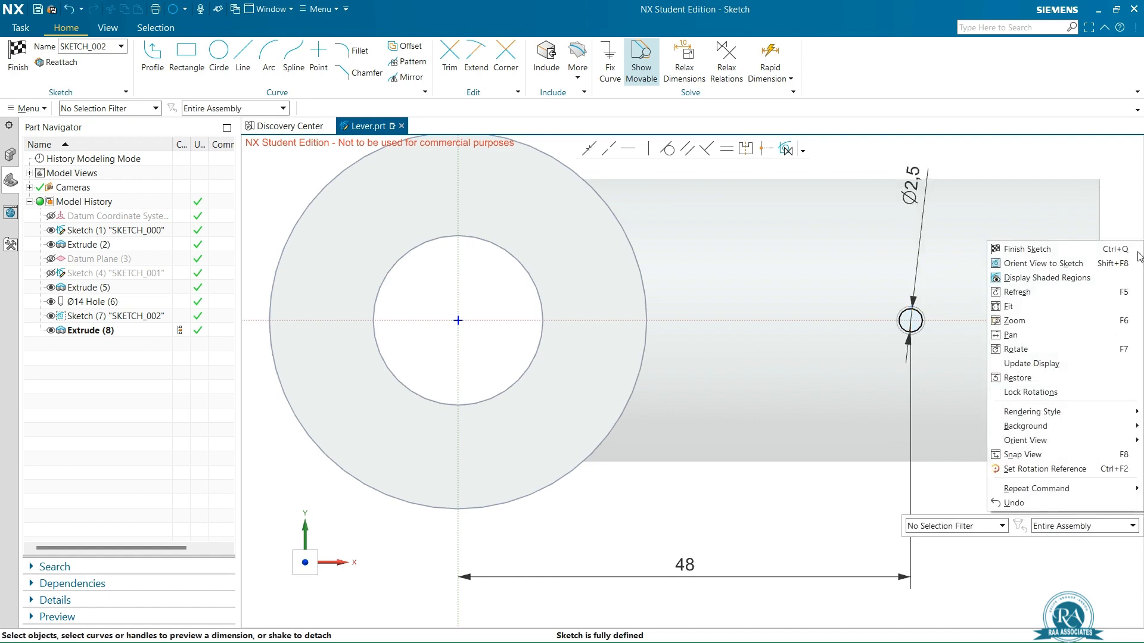
pyautogui.click(1073, 258)
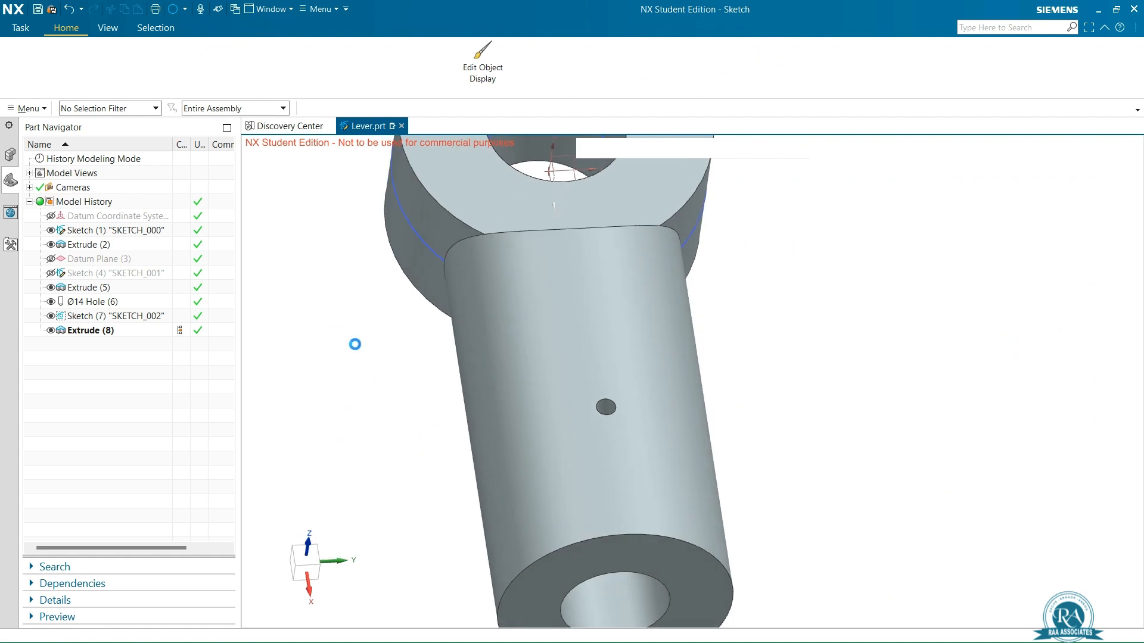
# - Add a detailed M3 x 0.5 Metric Coarse thread from the thread table to the arm's small hole, 21 mm long
pyautogui.click(980, 30)
pyautogui.write('thre')
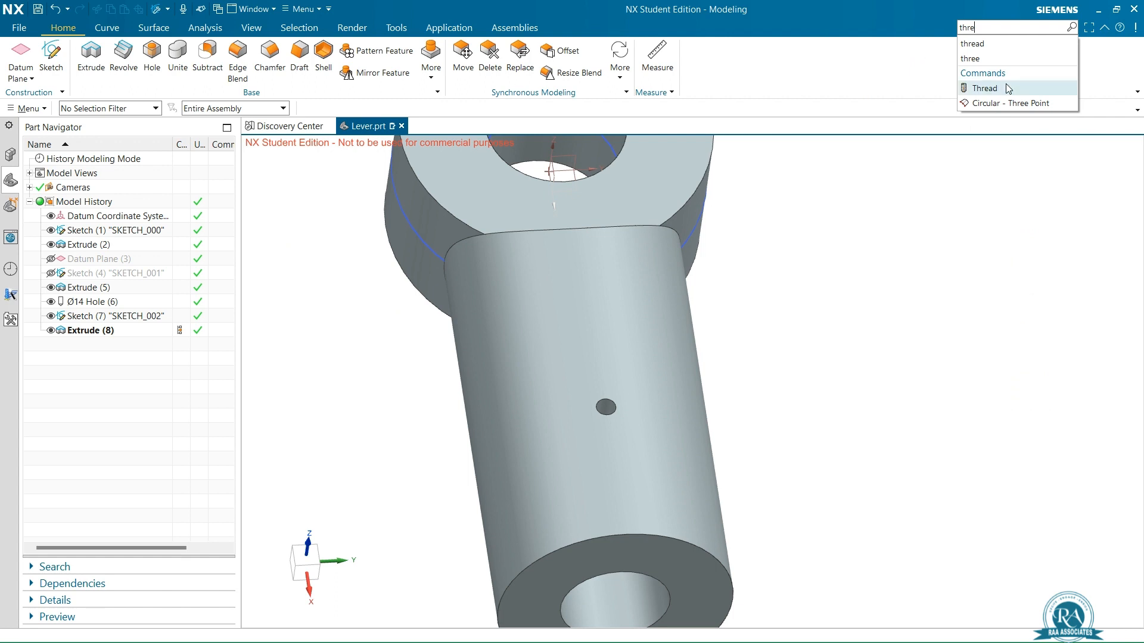
pyautogui.click(1007, 88)
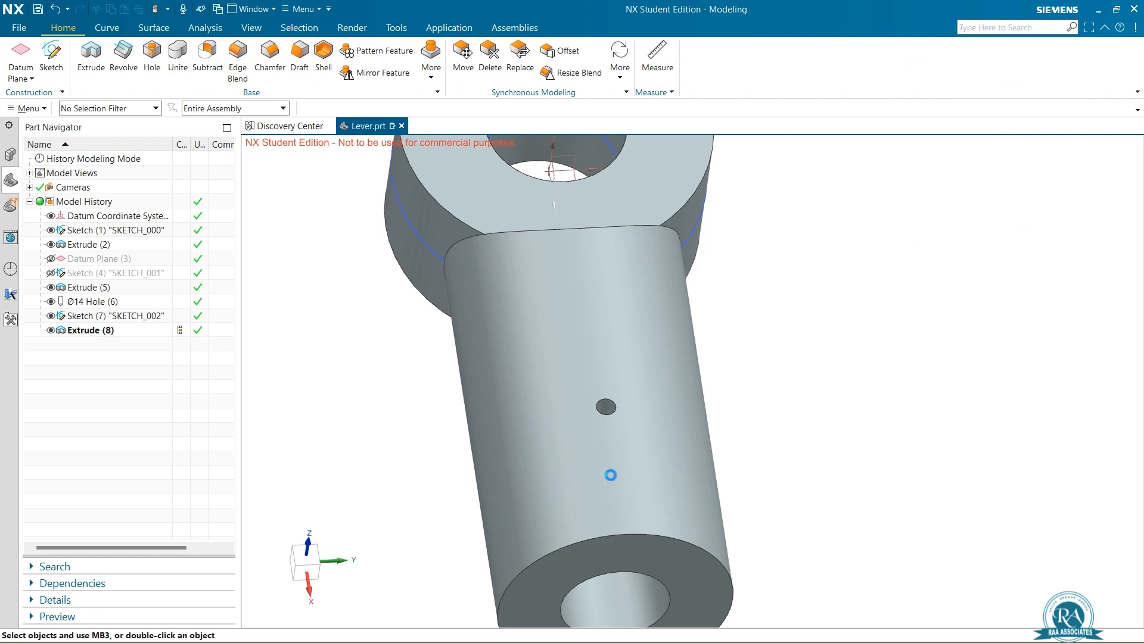
pyautogui.click(606, 408)
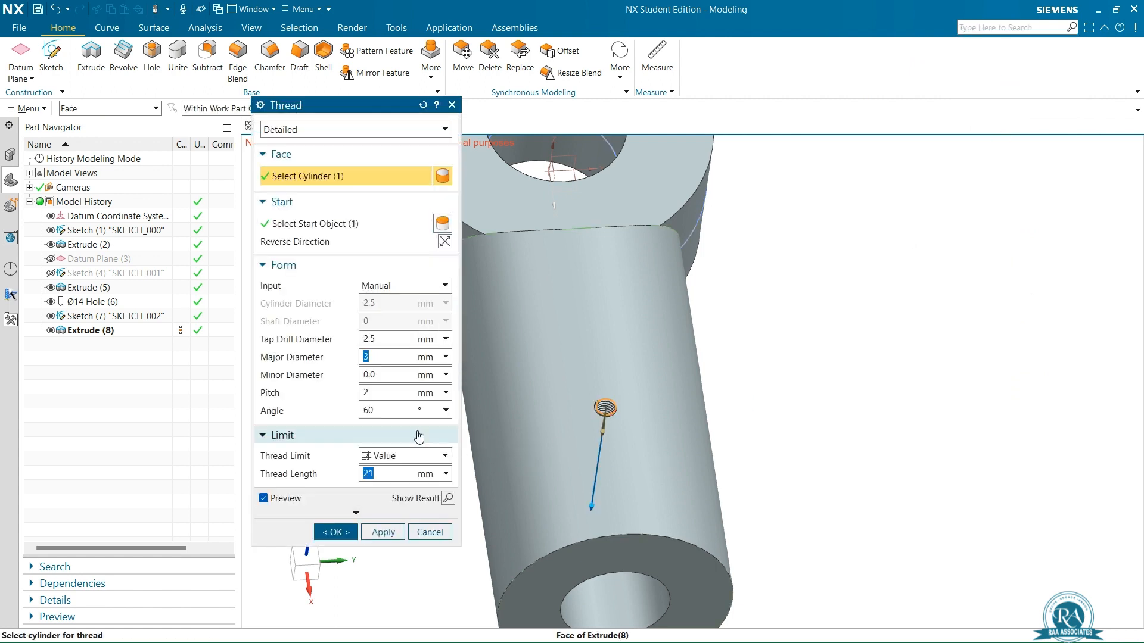
pyautogui.click(391, 283)
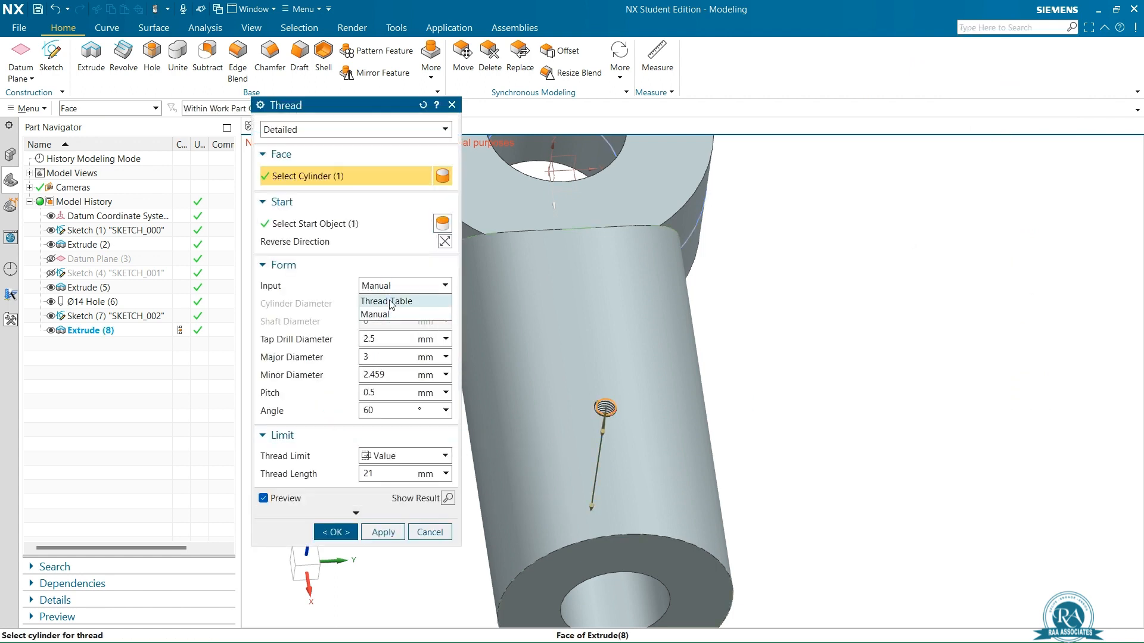
pyautogui.click(391, 302)
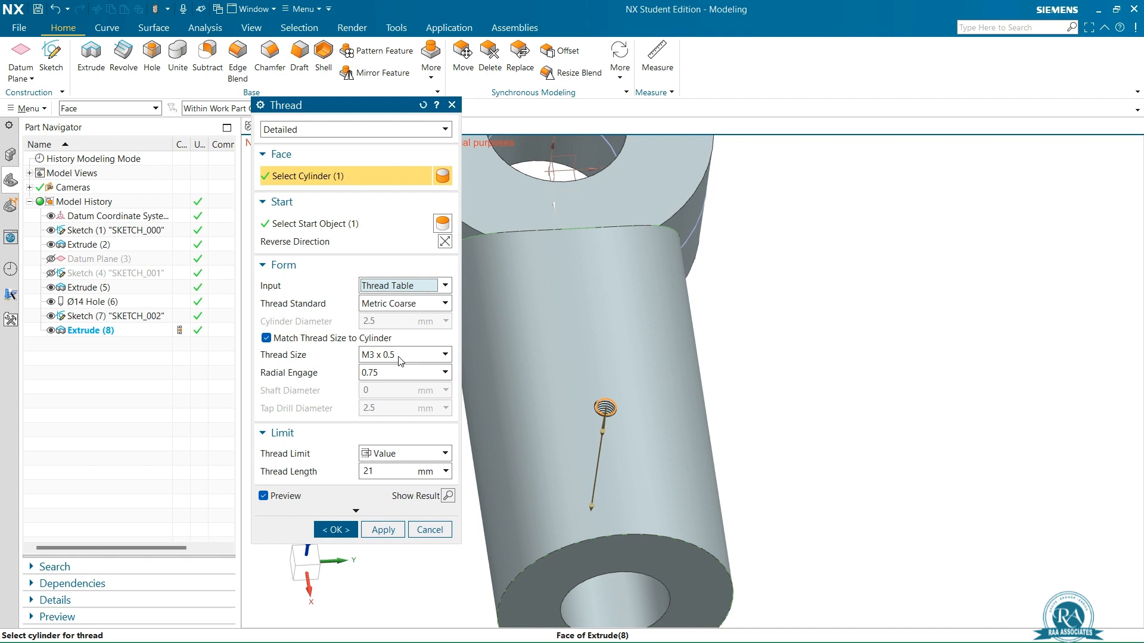
pyautogui.click(386, 471)
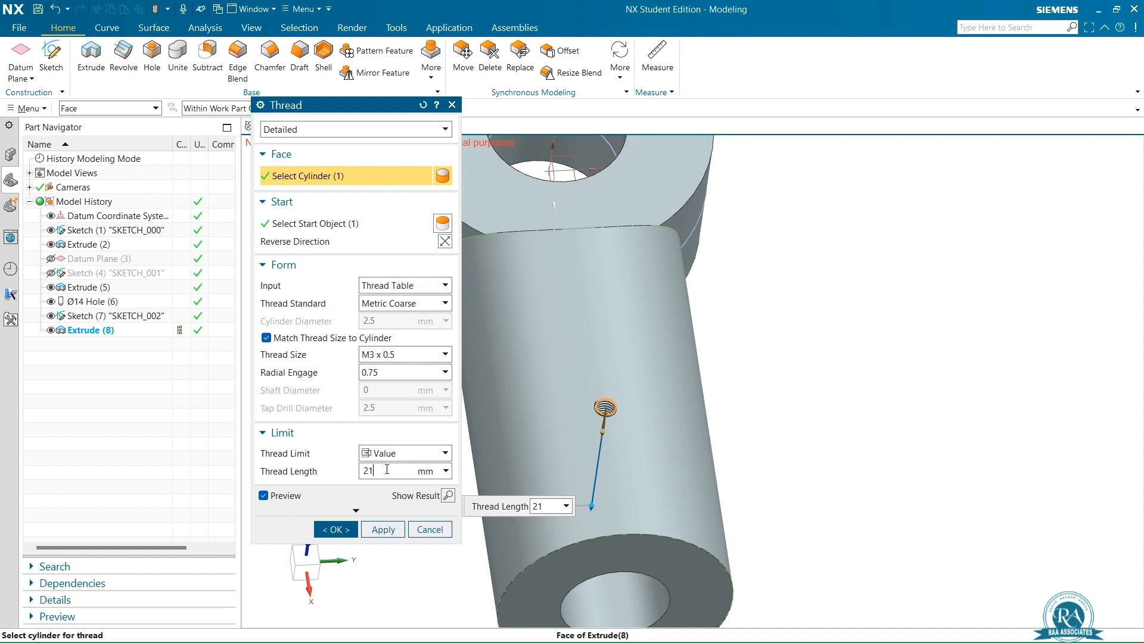
pyautogui.click(336, 530)
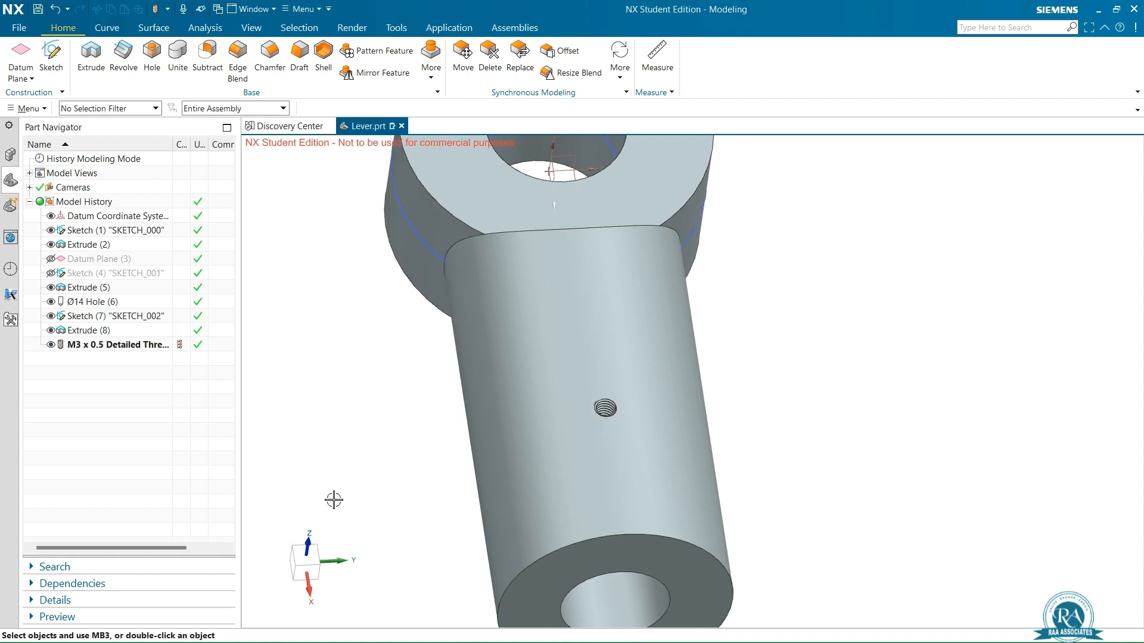
# - Save the lever part and orient the view to Trimetric
pyautogui.click(38, 8)
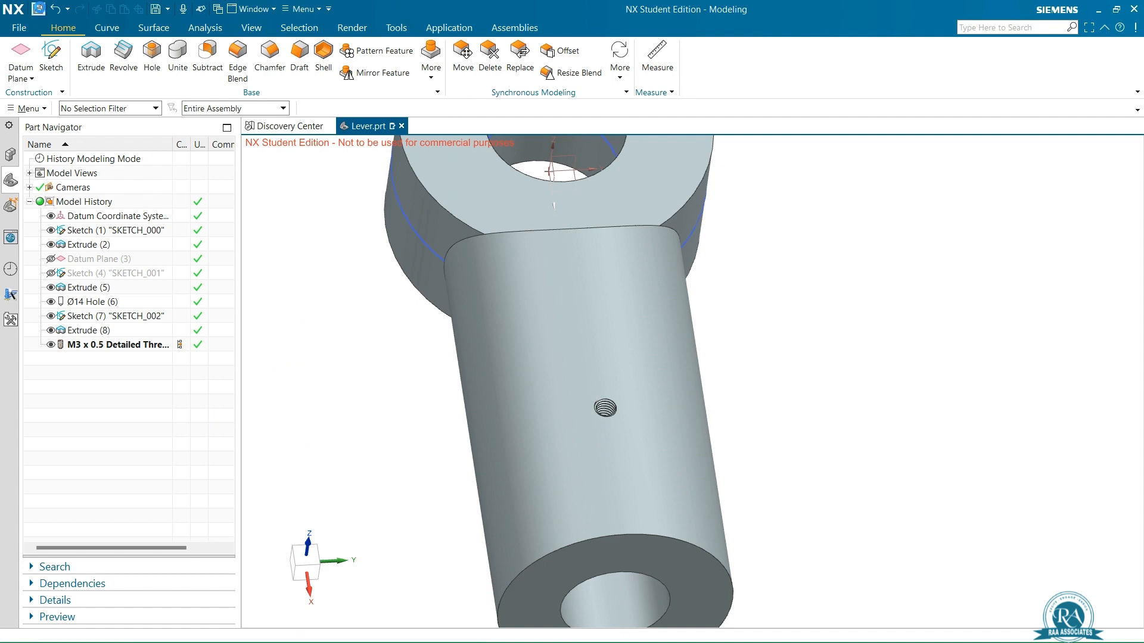
pyautogui.click(19, 28)
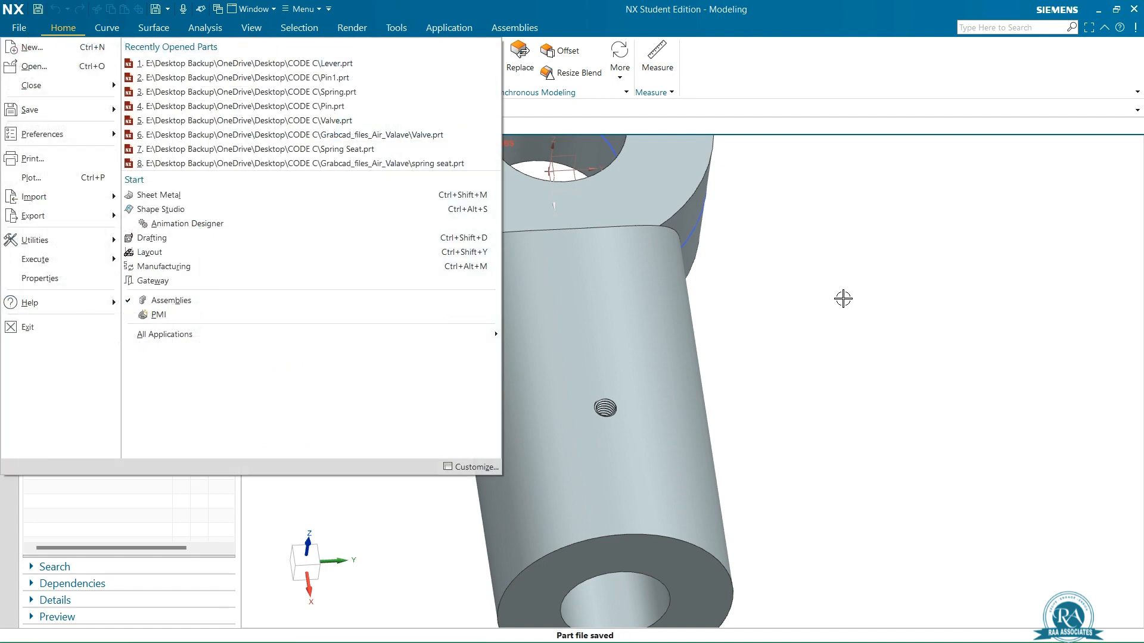
pyautogui.click(843, 299)
pyautogui.rightClick(843, 298)
pyautogui.moveTo(909, 413)
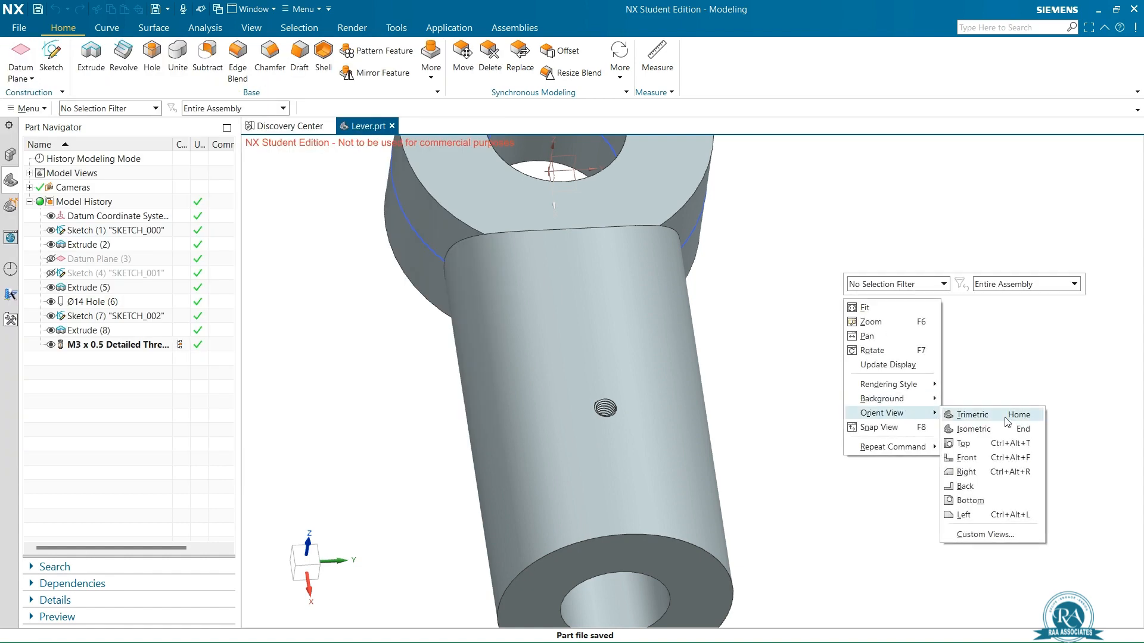
pyautogui.click(972, 416)
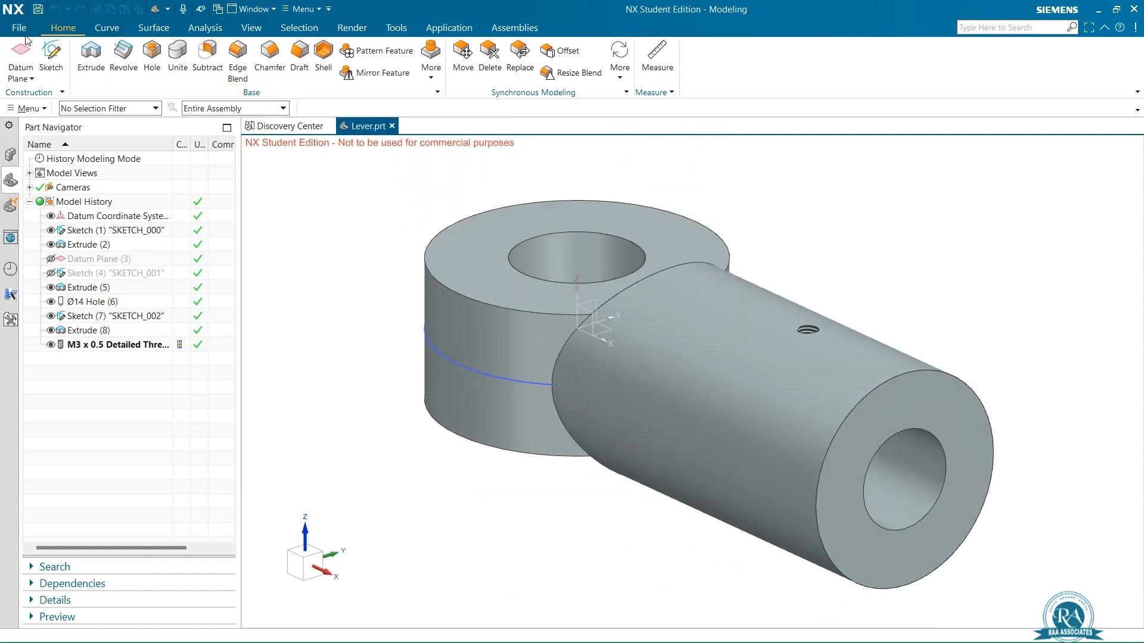
# - Close the saved lever part
pyautogui.click(24, 28)
pyautogui.moveTo(26, 87)
pyautogui.click(252, 94)
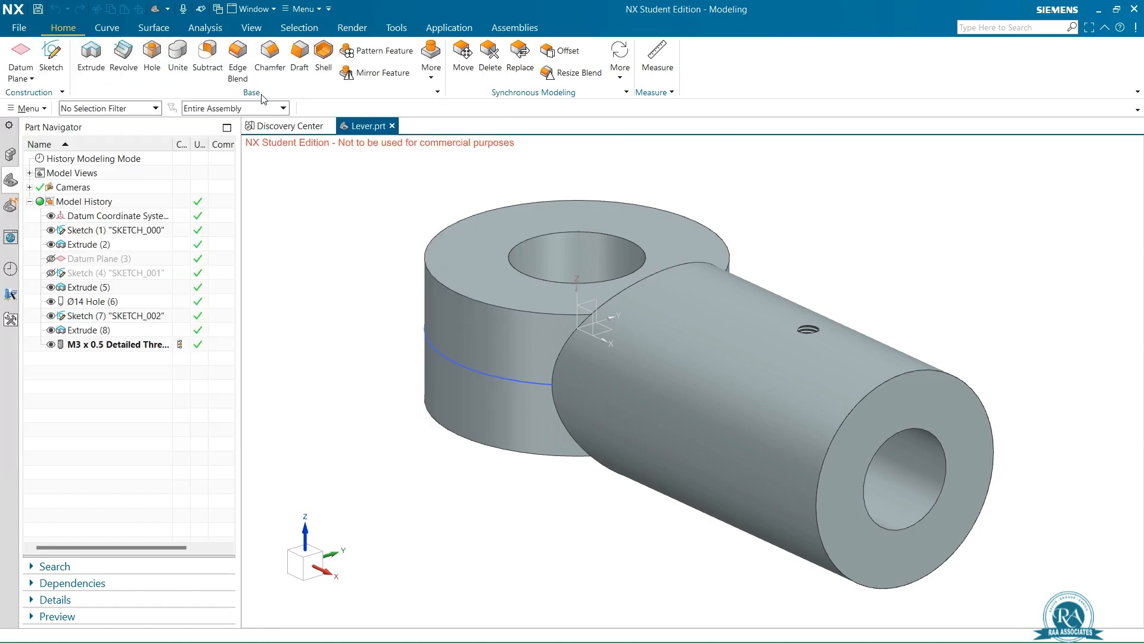